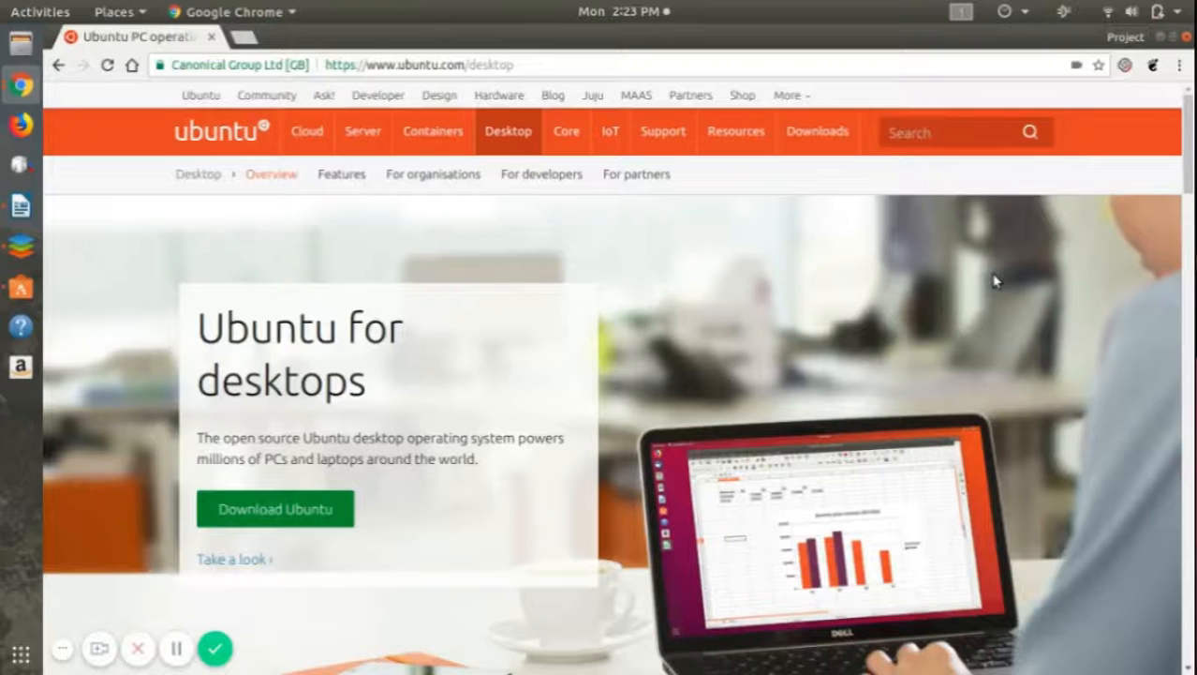
# Step: Minimize the browser, switch to Ubuntu Software and browse the apps in the Games category
pyautogui.click(1162, 39)
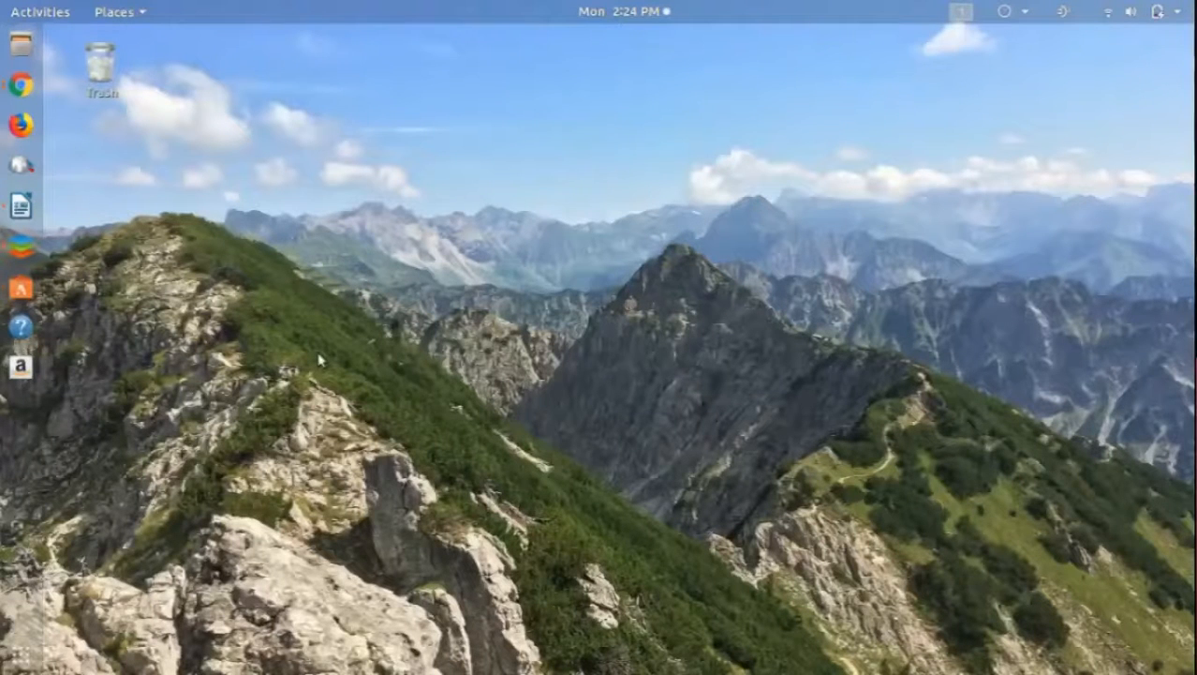
pyautogui.click(21, 286)
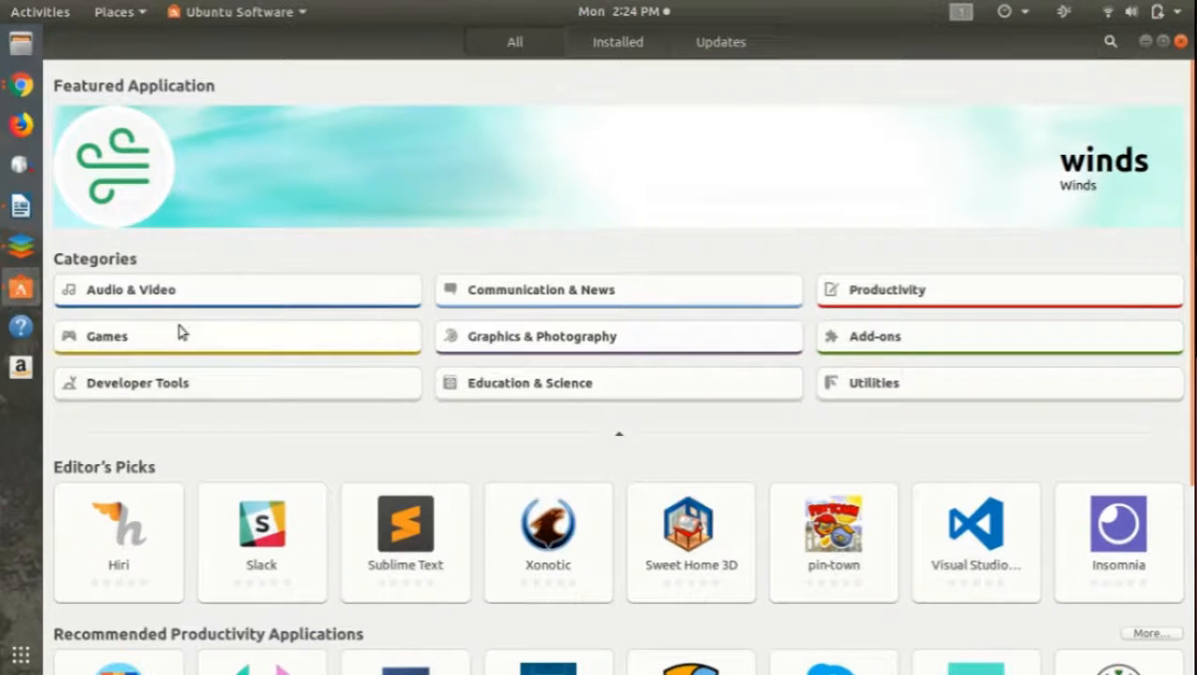
pyautogui.click(105, 342)
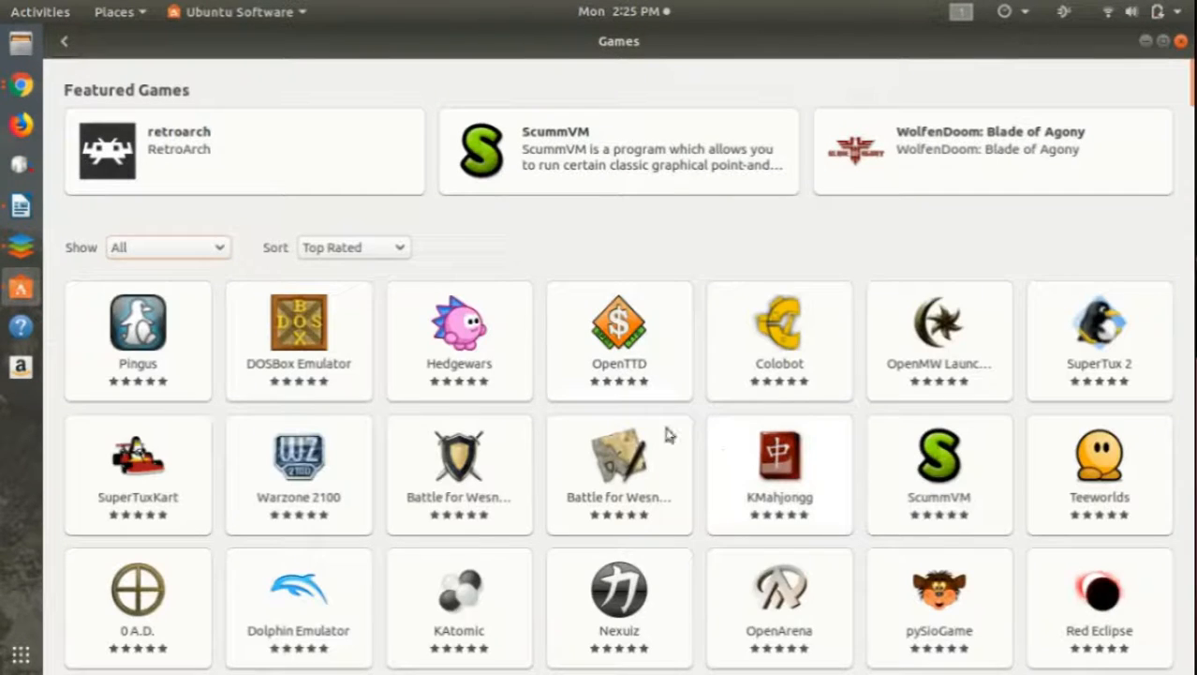
pyautogui.scroll(-5, 708, 423)
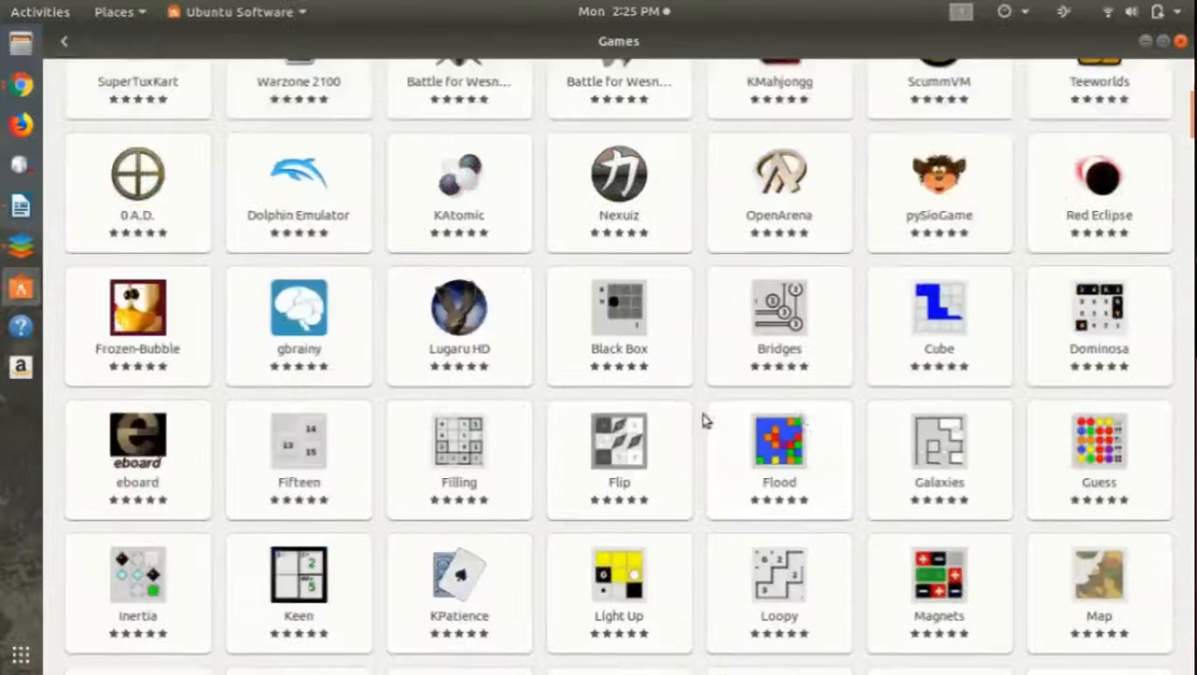
pyautogui.scroll(5, 840, 423)
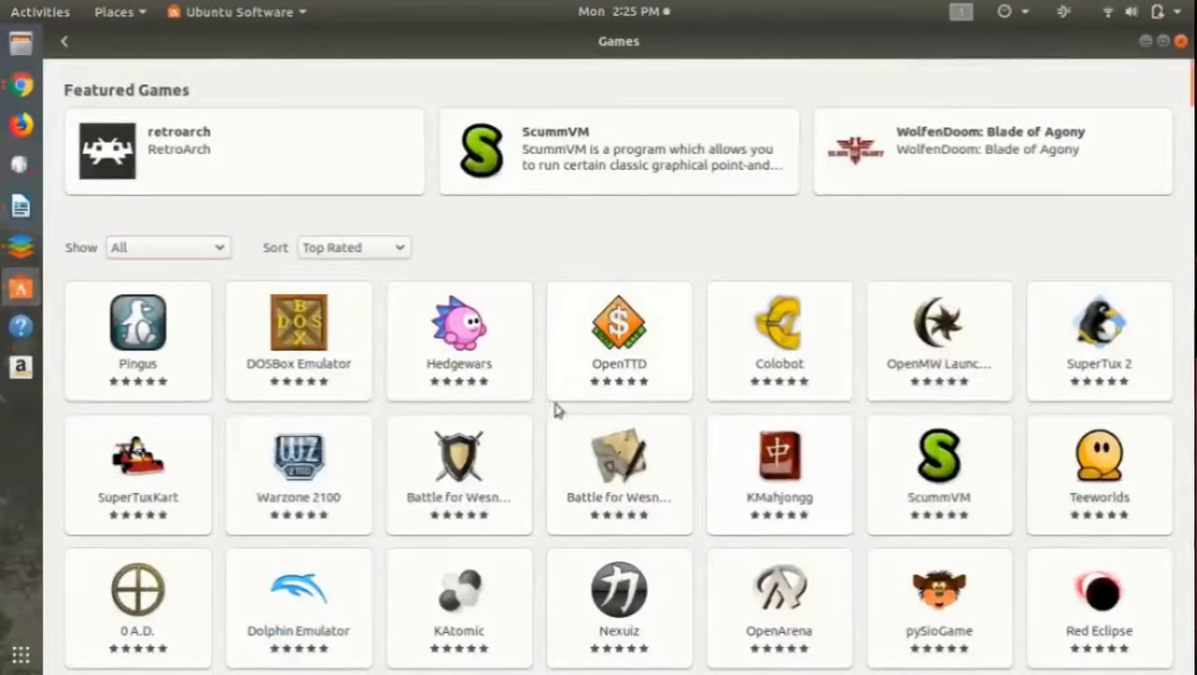
# Step: View the Hedgewars game's detail page, return to the store's main page and close Ubuntu Software
pyautogui.click(452, 335)
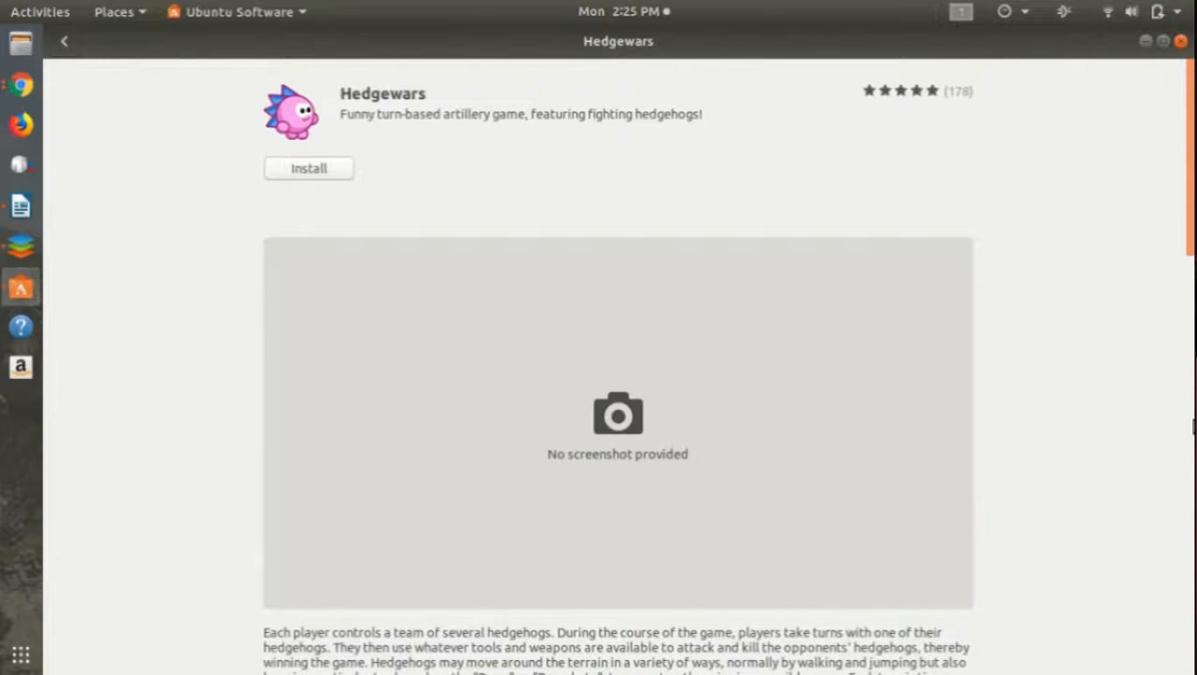
pyautogui.click(66, 41)
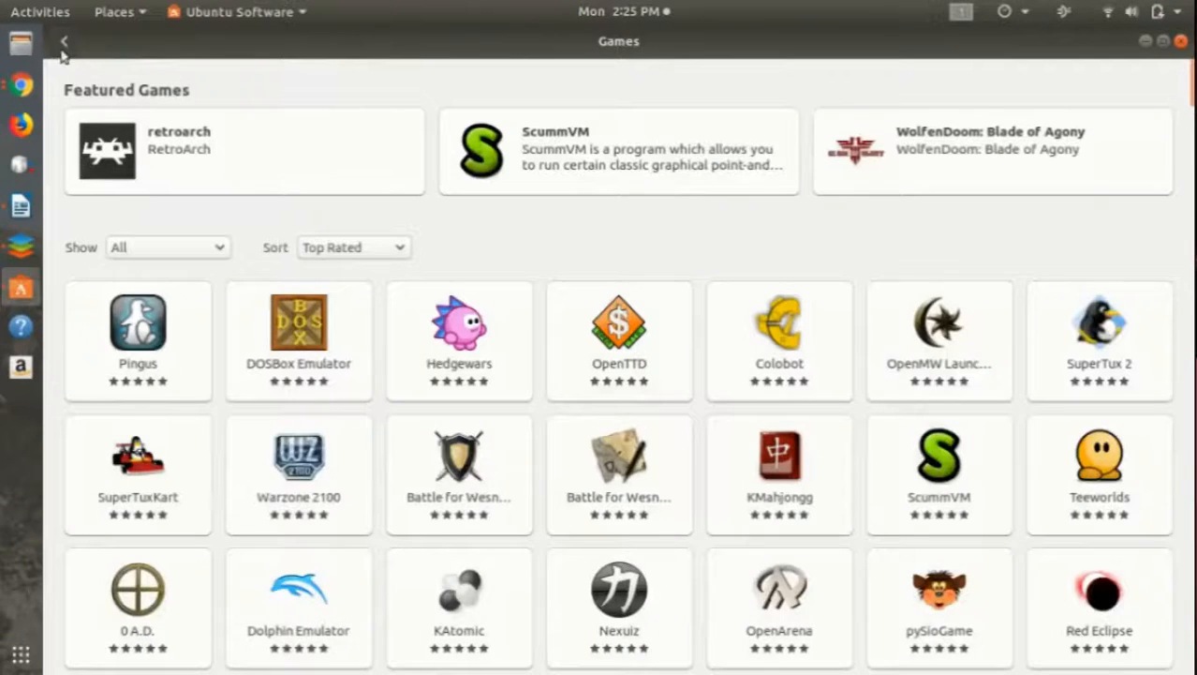
pyautogui.click(64, 41)
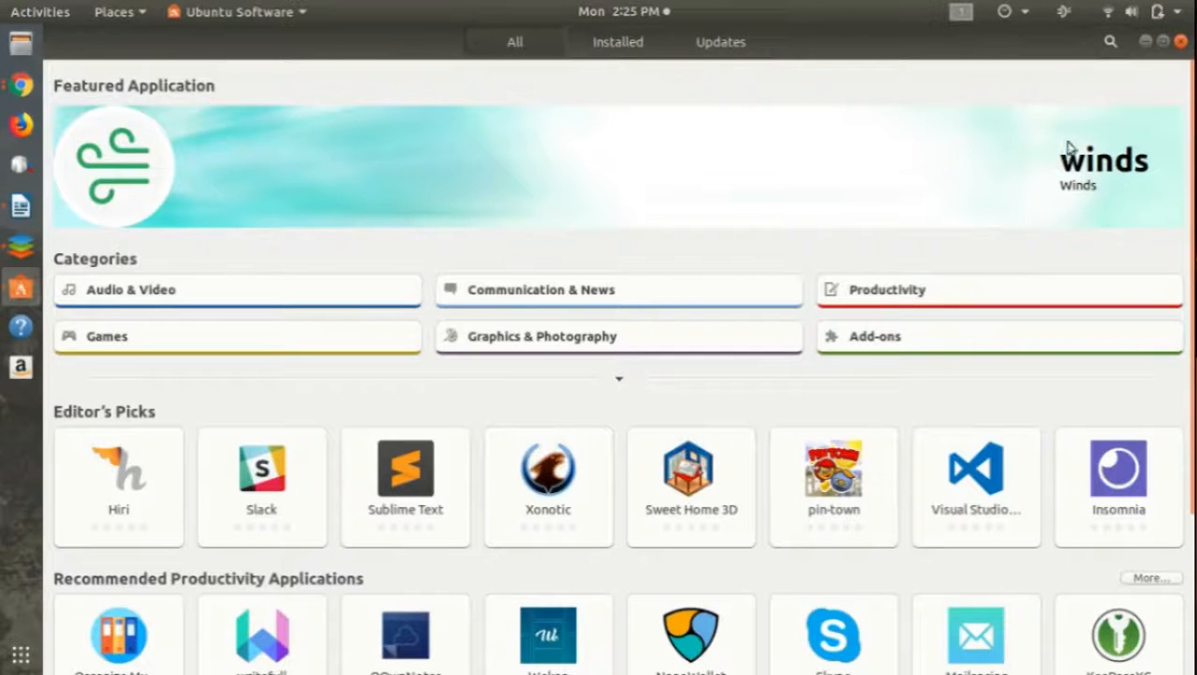
pyautogui.click(1183, 42)
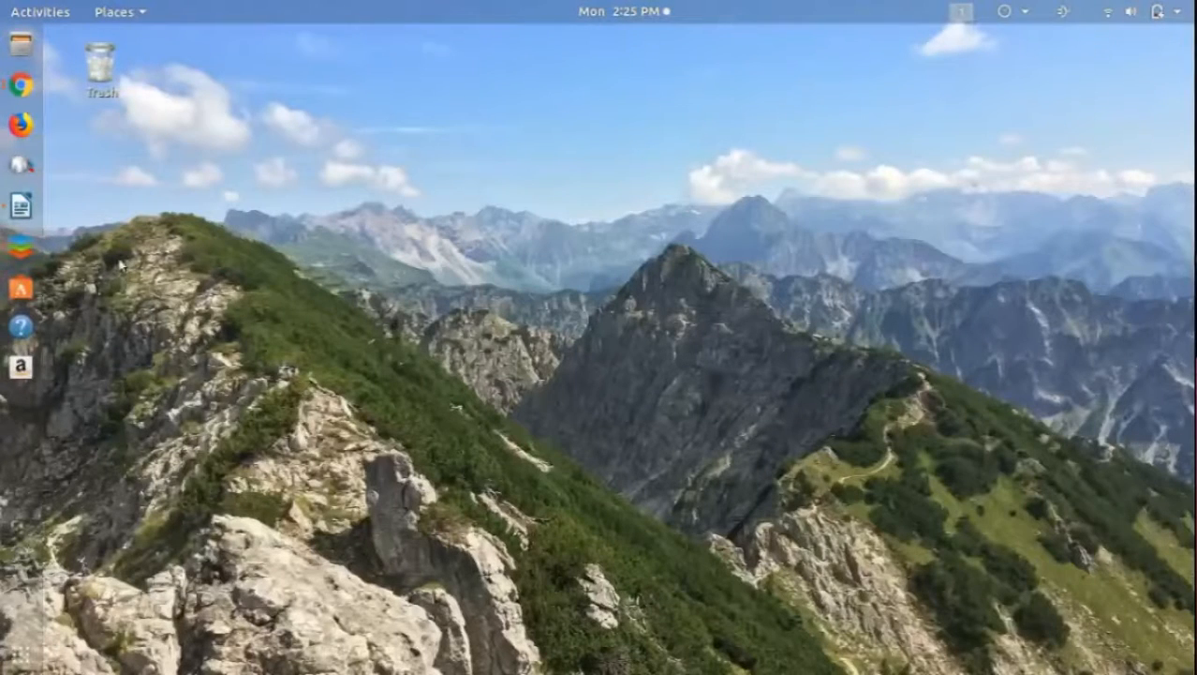
# Step: Switch to the Files app, look into the Downloads and Documents folders, and close it
pyautogui.click(20, 44)
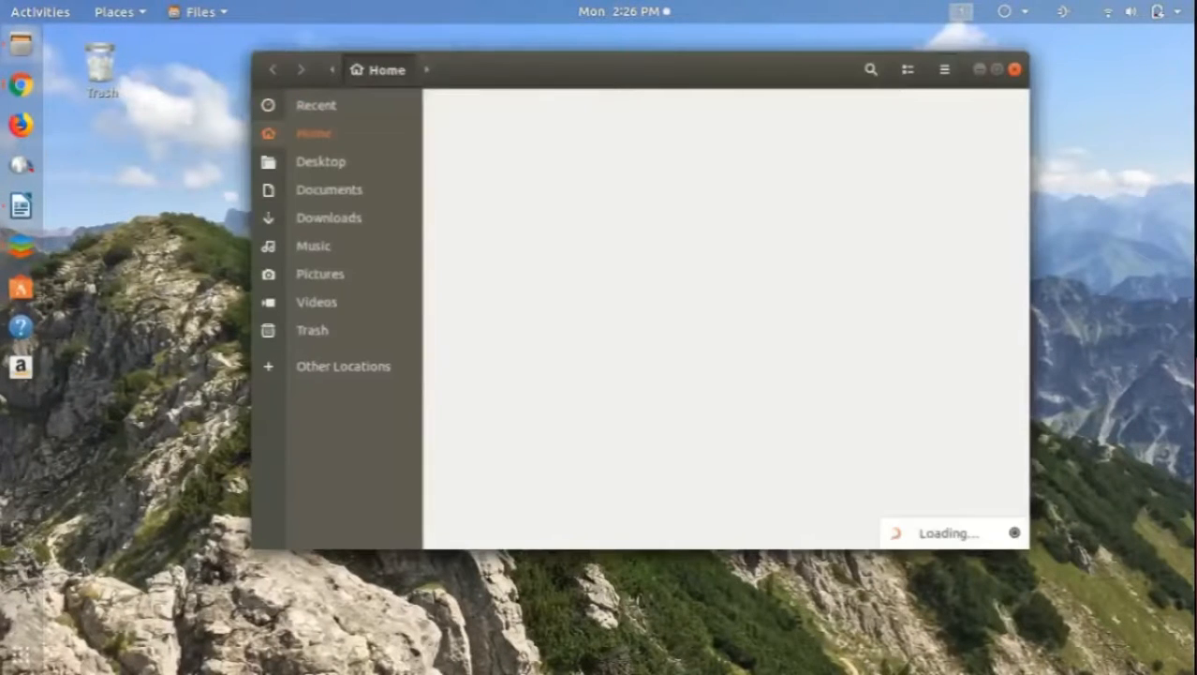
pyautogui.click(329, 191)
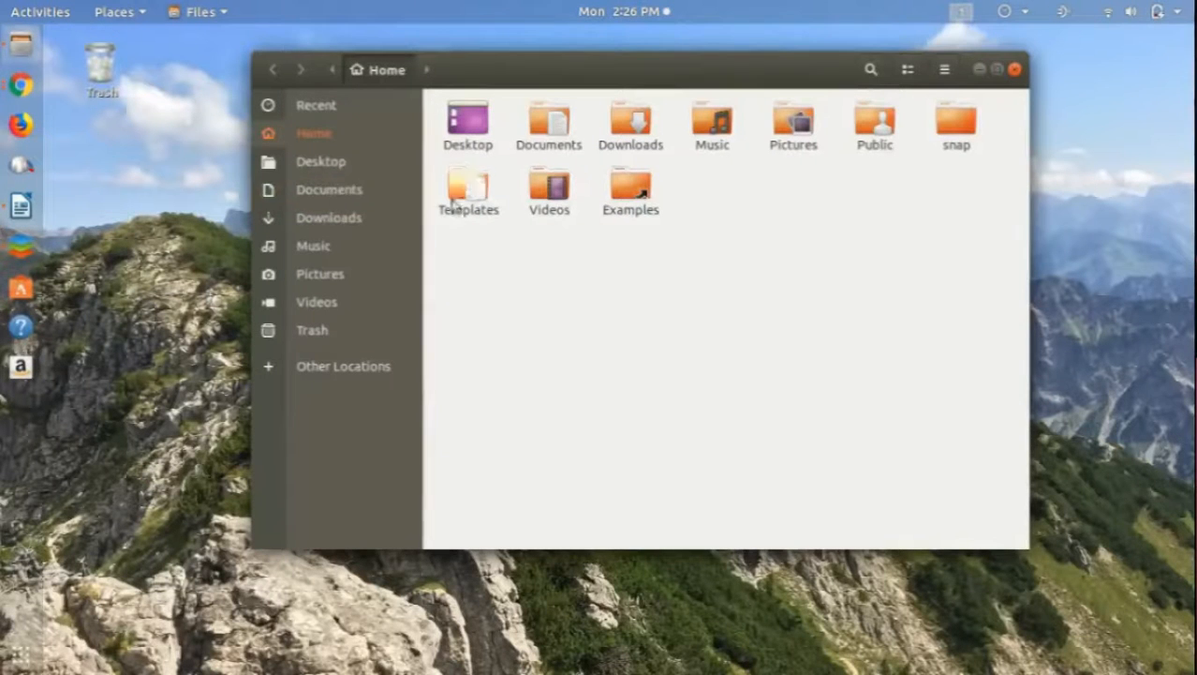
pyautogui.click(323, 225)
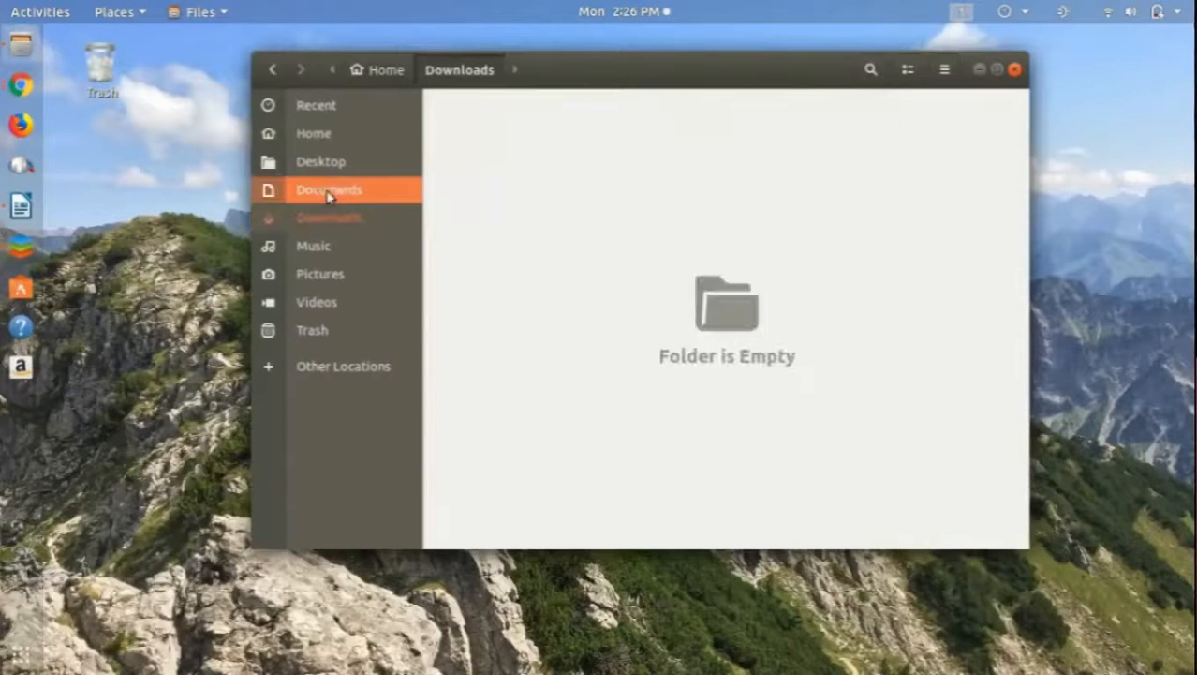
pyautogui.click(329, 192)
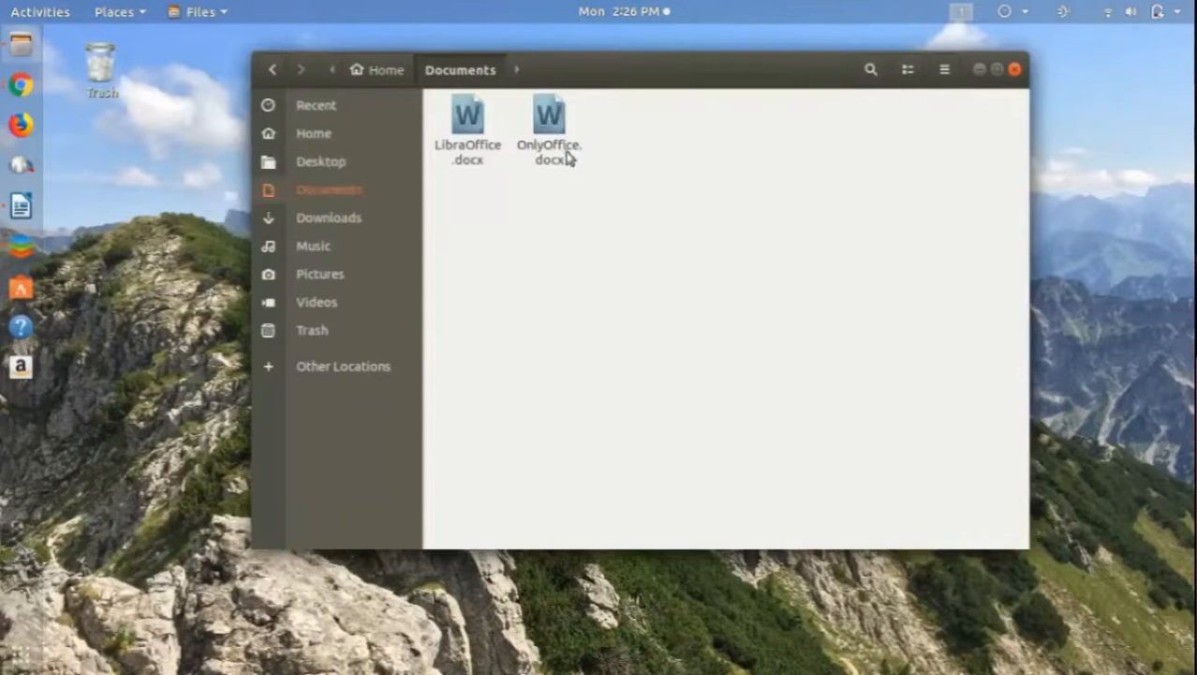
pyautogui.click(1015, 70)
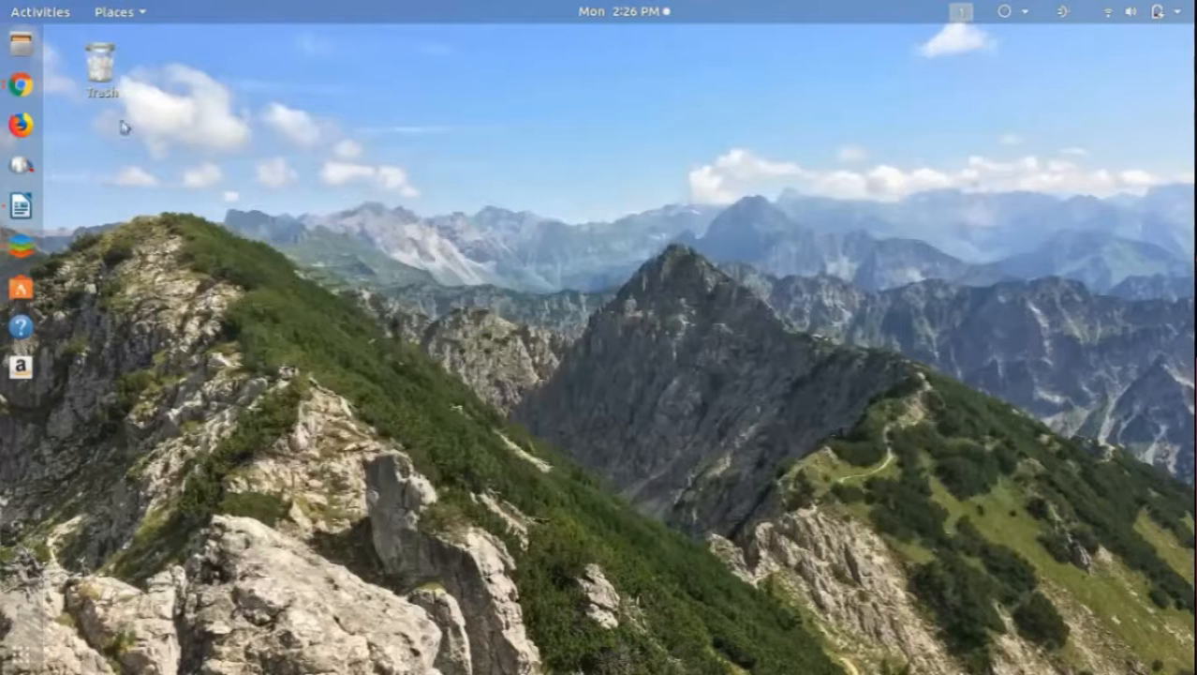
# Step: Switch to the Google Chrome window showing the Ubuntu for desktops page and open a new tab
pyautogui.click(23, 85)
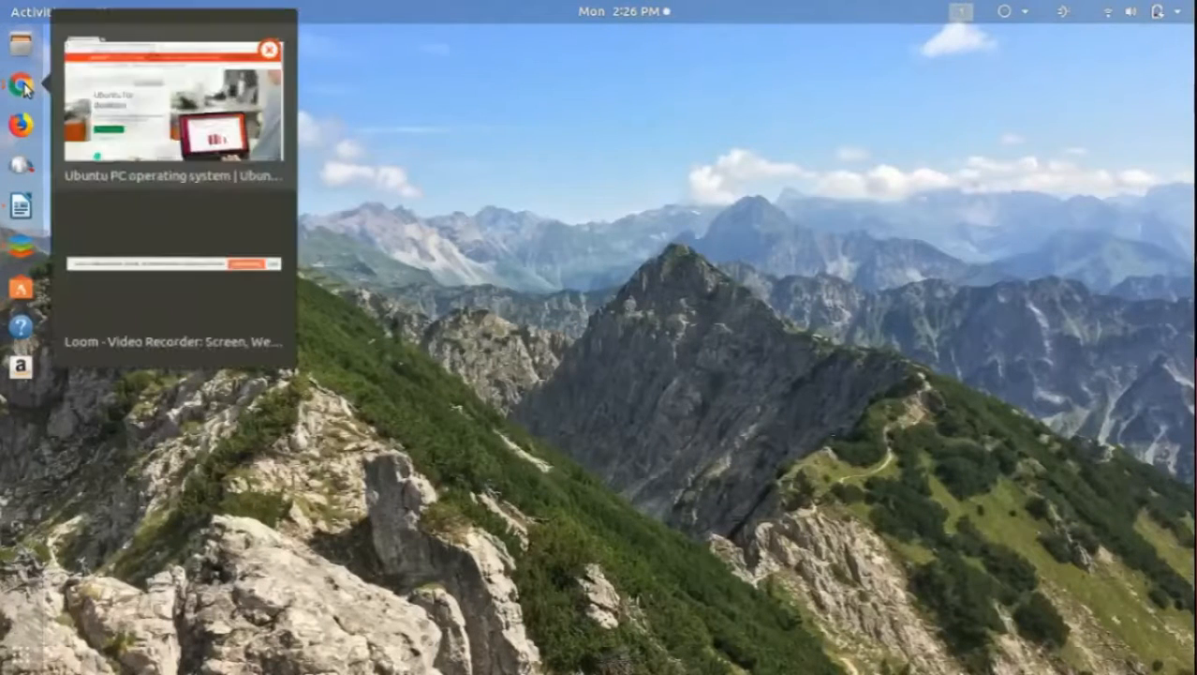
pyautogui.click(184, 94)
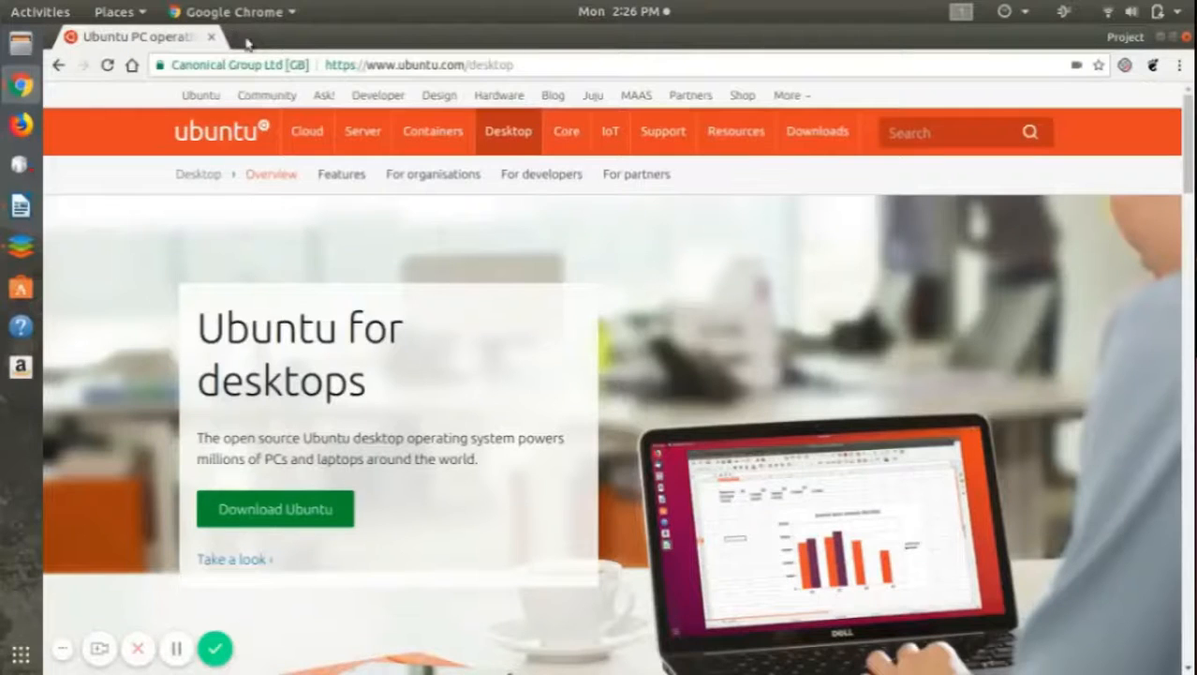
pyautogui.hotkey('ctrl', 't')
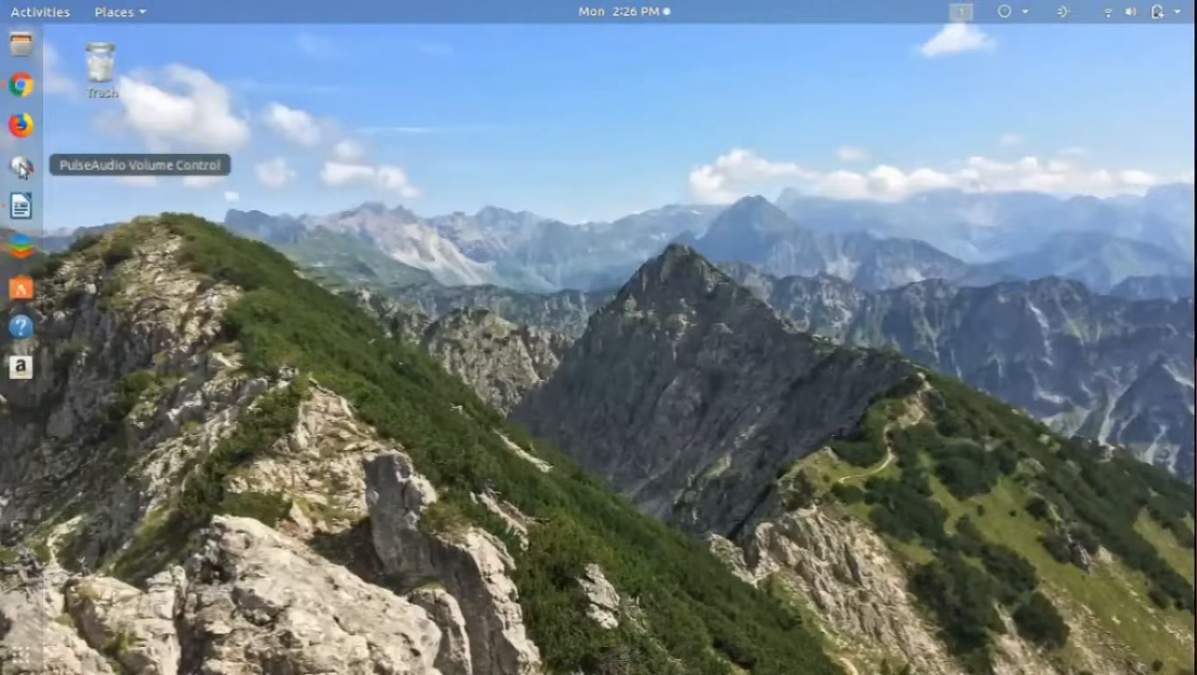
# Step: Switch to PulseAudio Volume Control, review the output device, configuration and input device settings, and close it
pyautogui.click(21, 167)
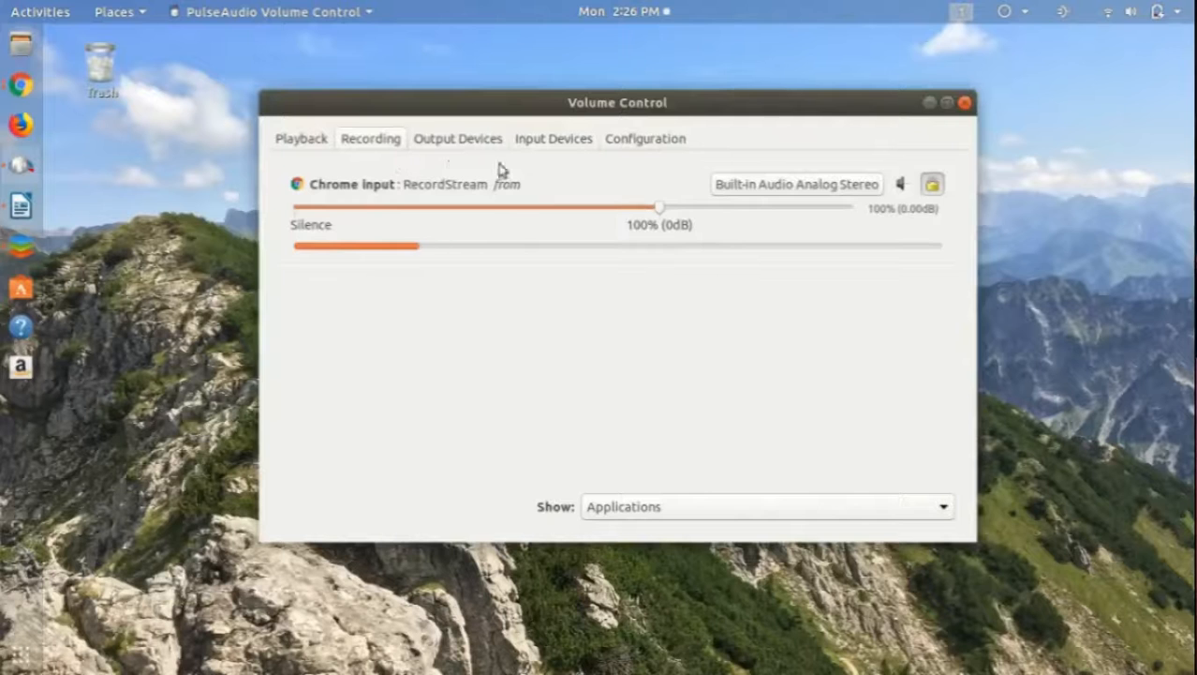
pyautogui.click(458, 148)
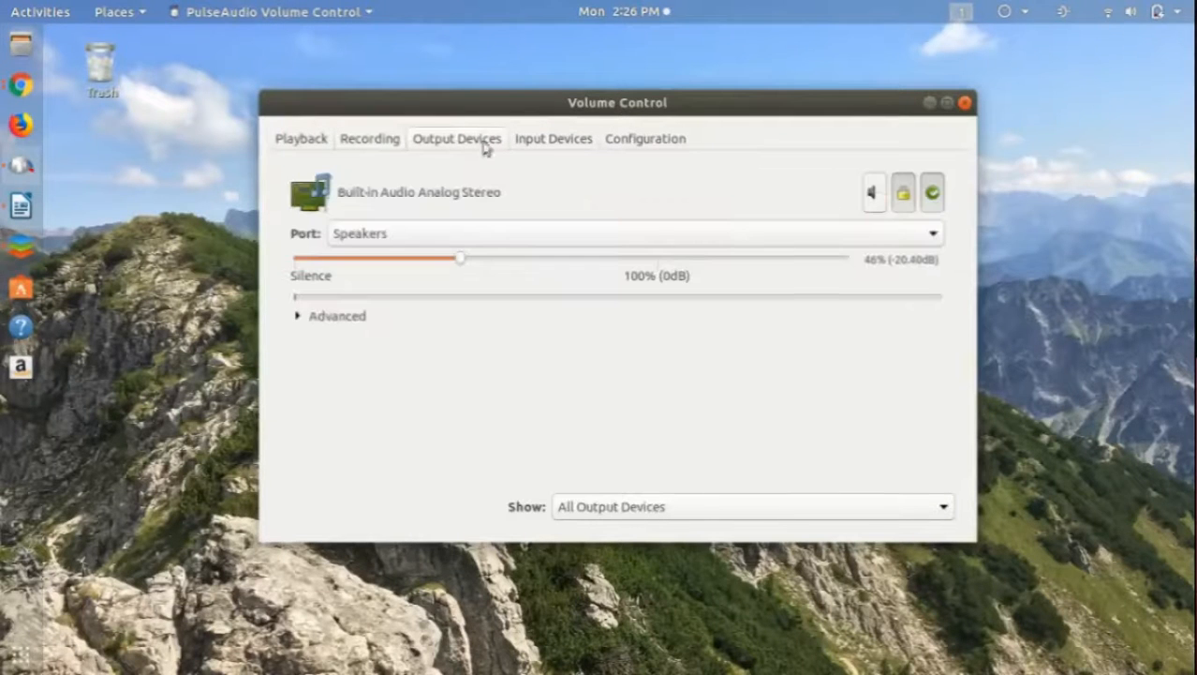
pyautogui.click(558, 146)
pyautogui.click(644, 147)
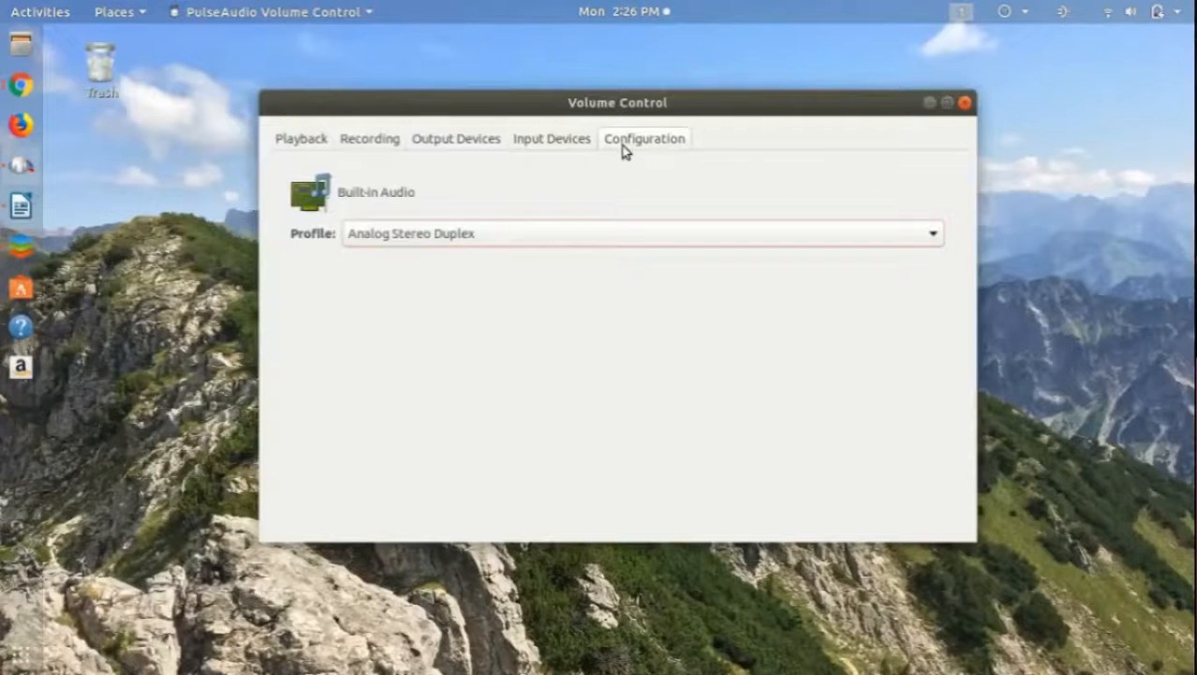
pyautogui.click(552, 139)
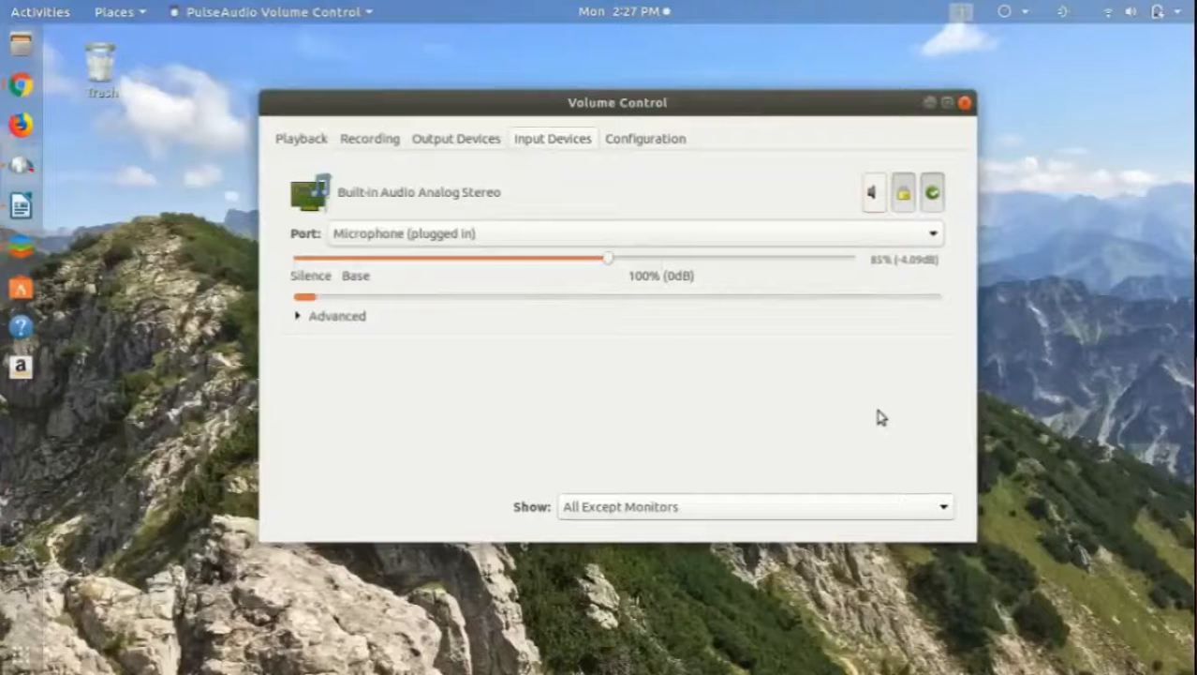
pyautogui.click(966, 105)
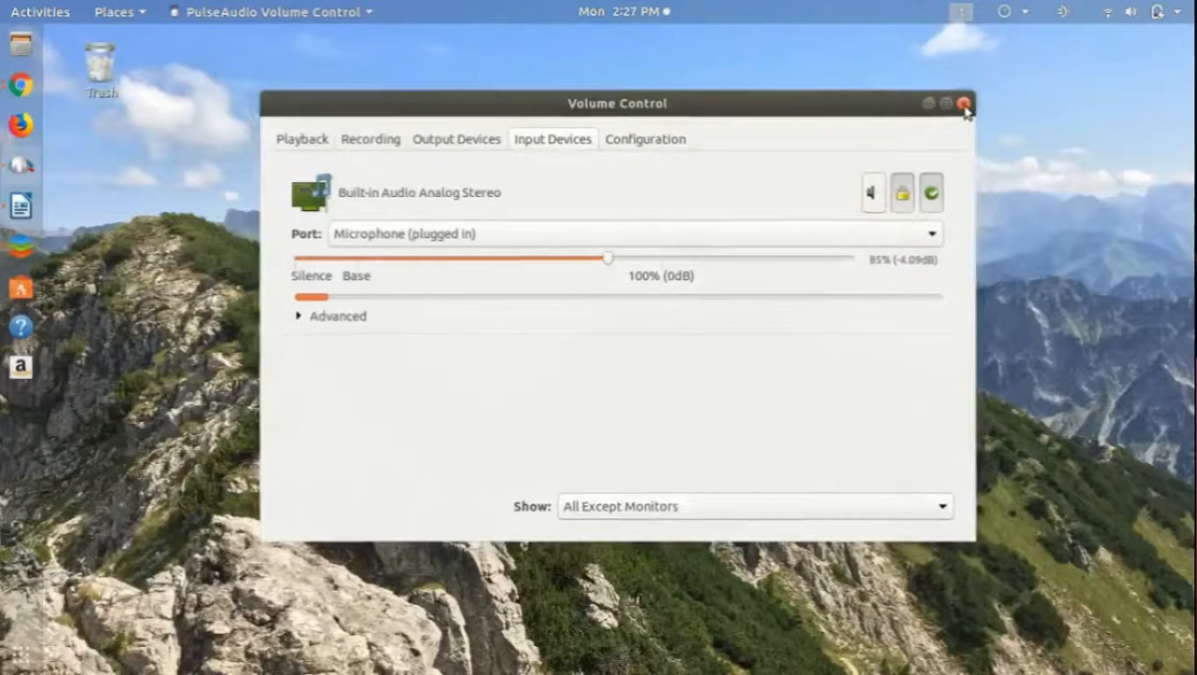
# Step: Switch to LibreOffice Writer to view LibraOffice.docx, and close the document window
pyautogui.click(21, 206)
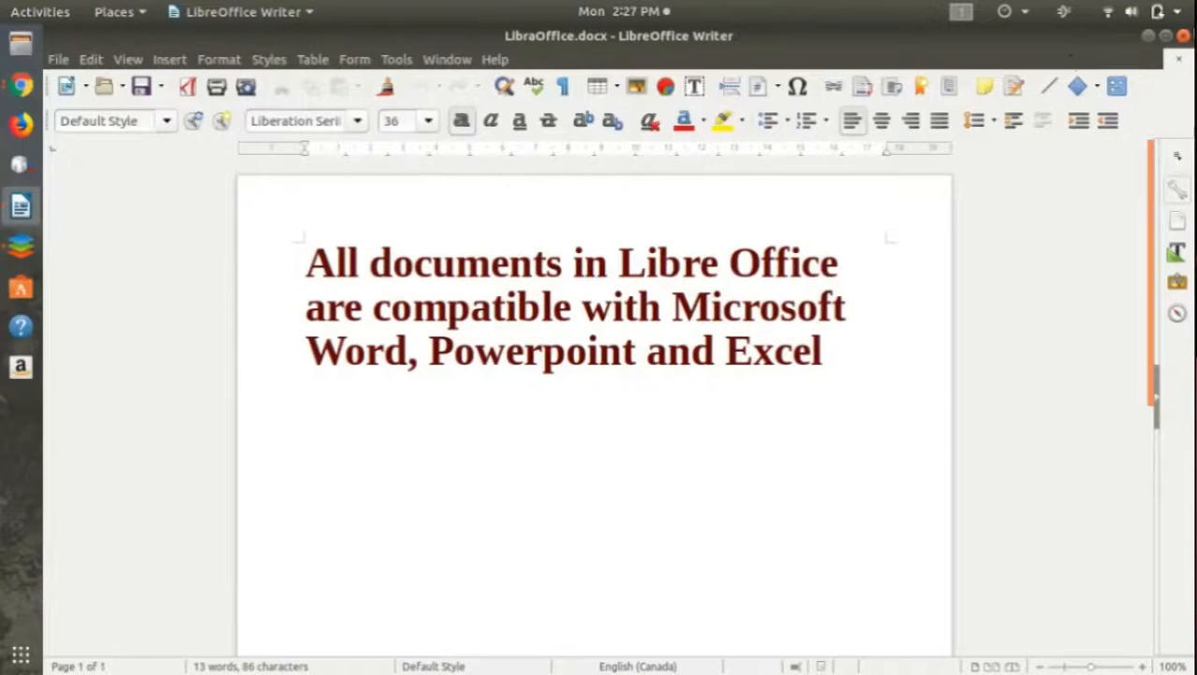
pyautogui.click(1184, 37)
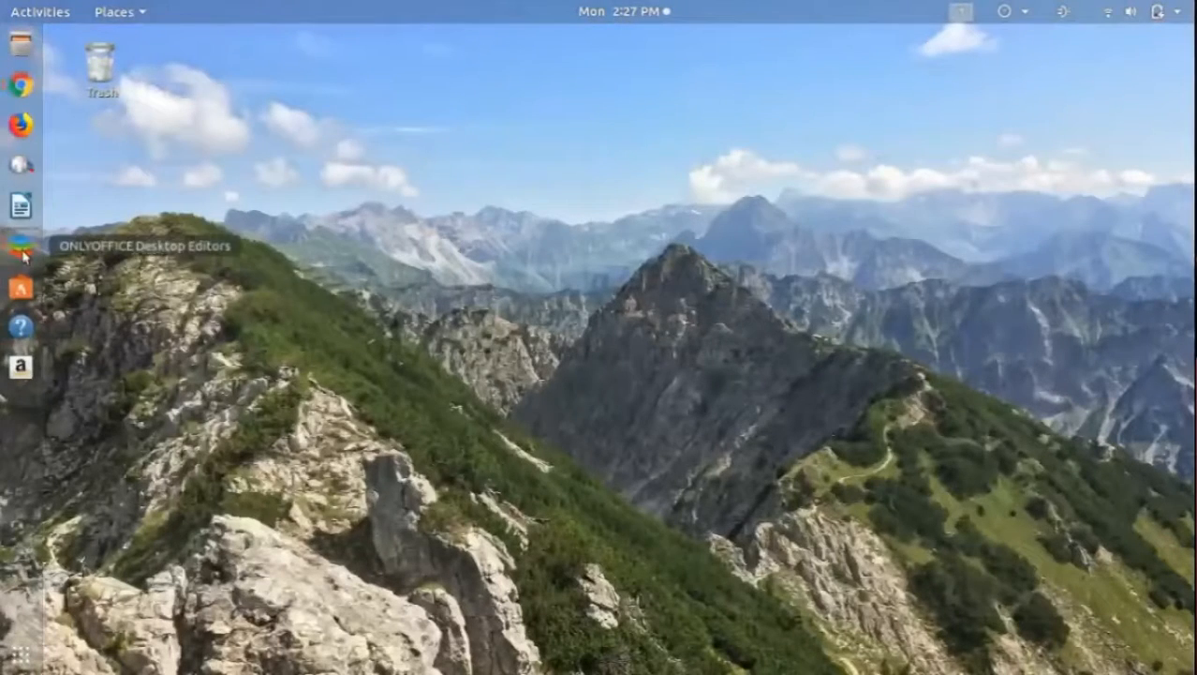
# Step: Switch to ONLYOFFICE Desktop Editors, maximize the window to view OnlyOffice.docx, and close it
pyautogui.click(37, 247)
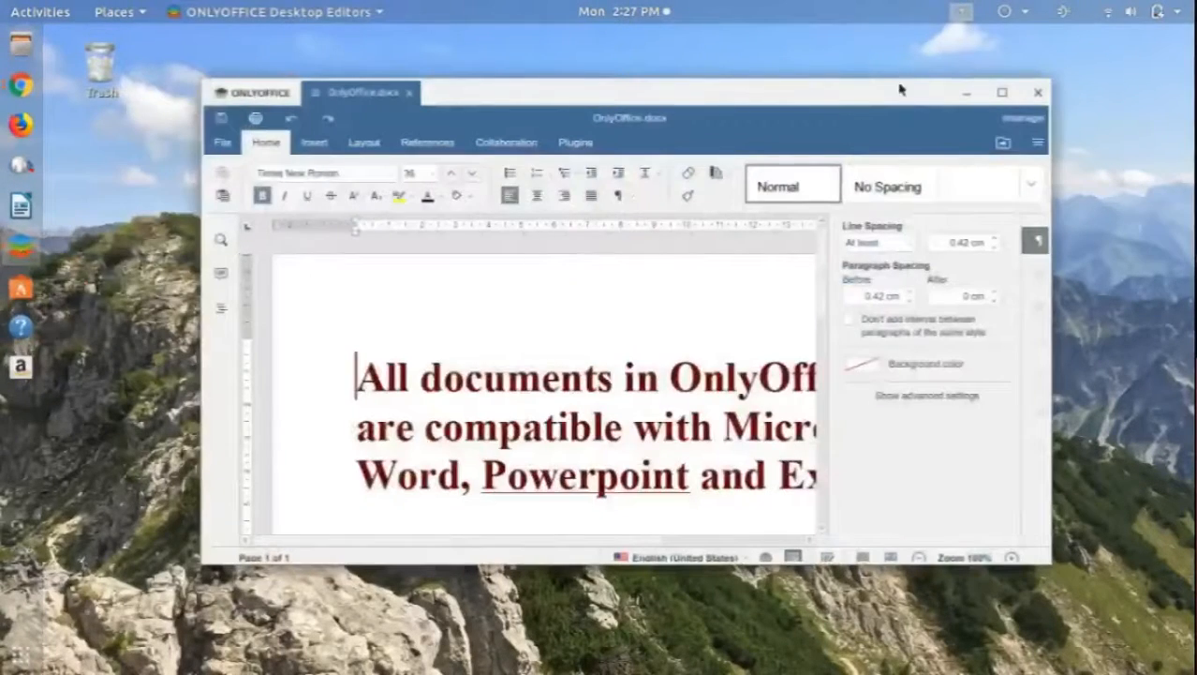
pyautogui.moveTo(869, 87); pyautogui.dragTo(876, 3)
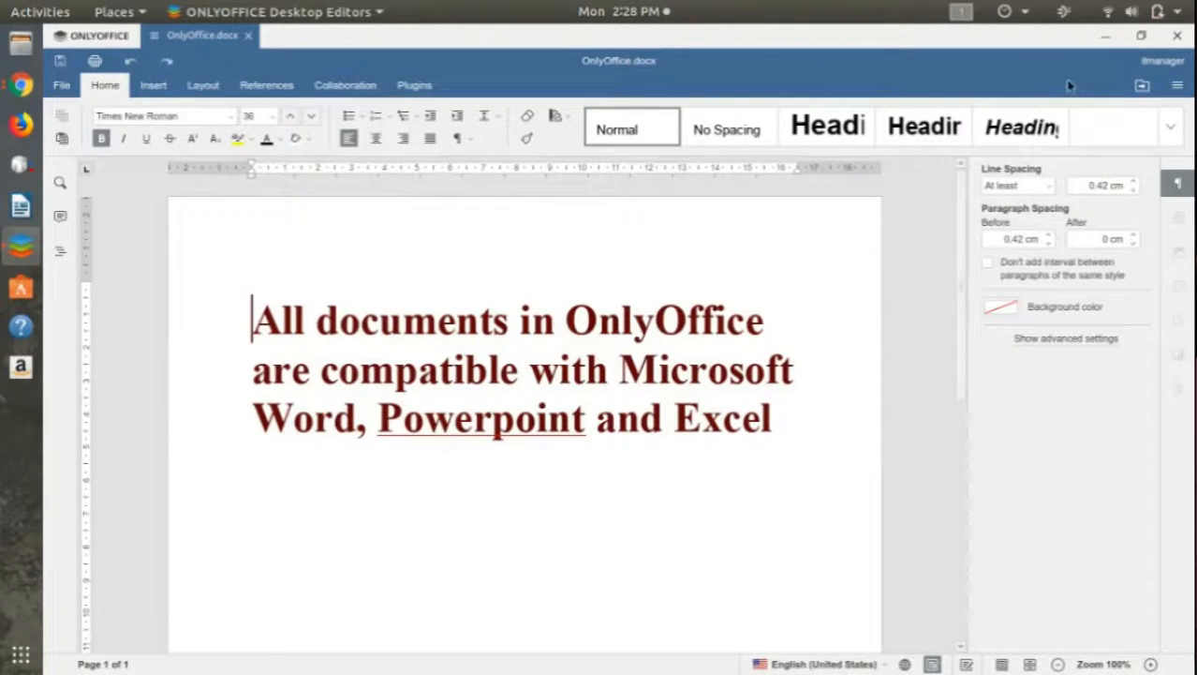
pyautogui.click(1179, 38)
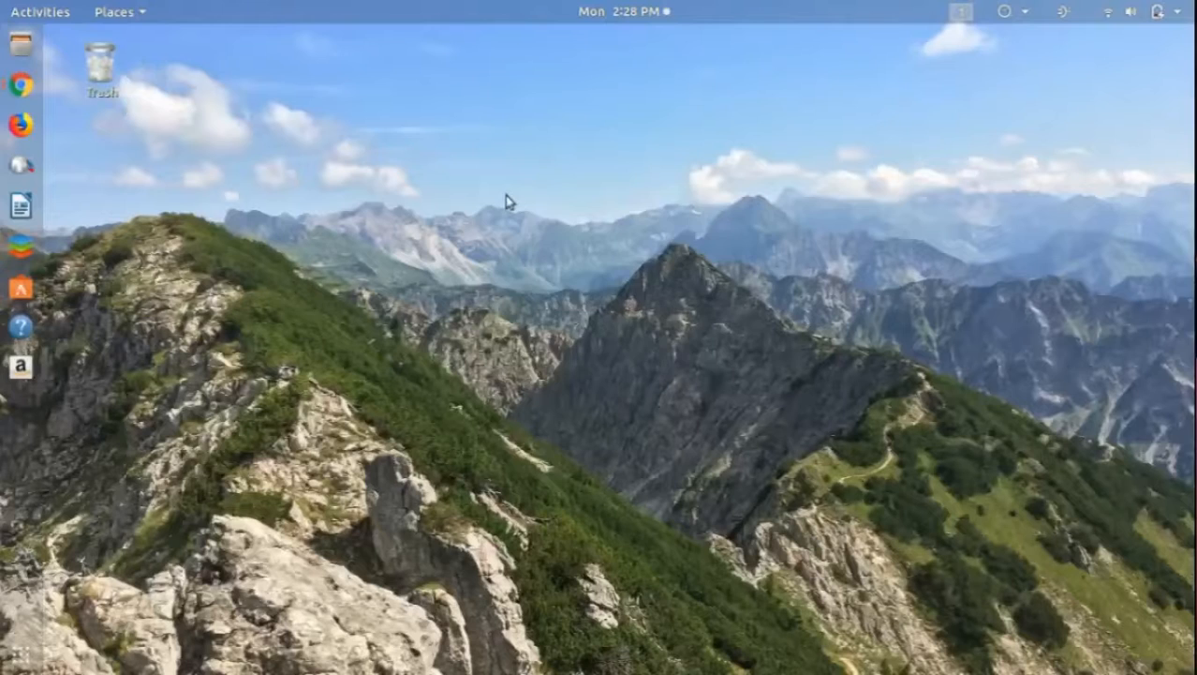
# Step: Open the desktop's background settings, view the Background and Lock Screen options, and close Settings
pyautogui.rightClick(505, 194)
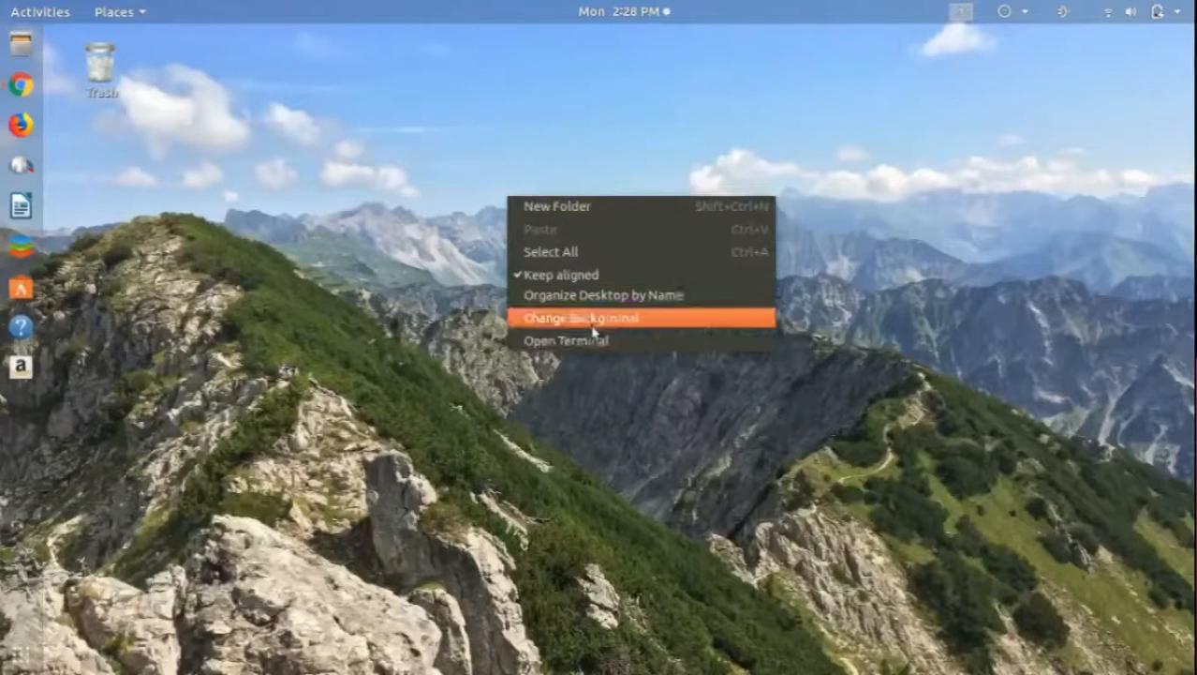
pyautogui.click(615, 321)
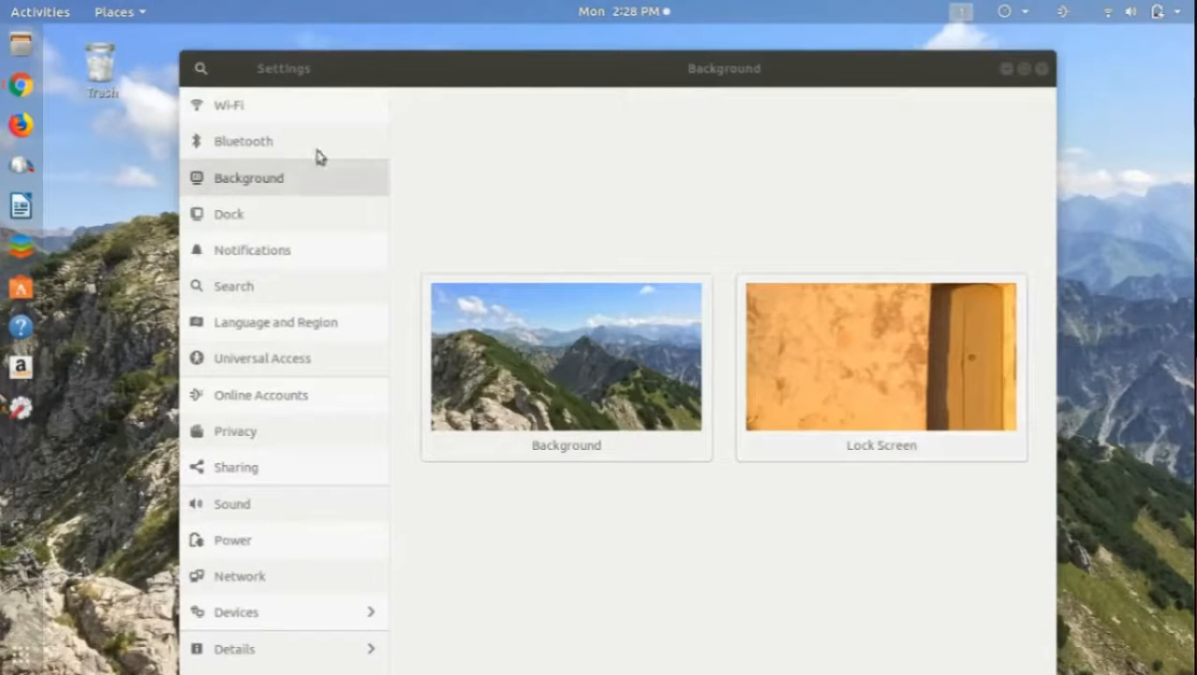
pyautogui.moveTo(590, 72); pyautogui.dragTo(549, 65)
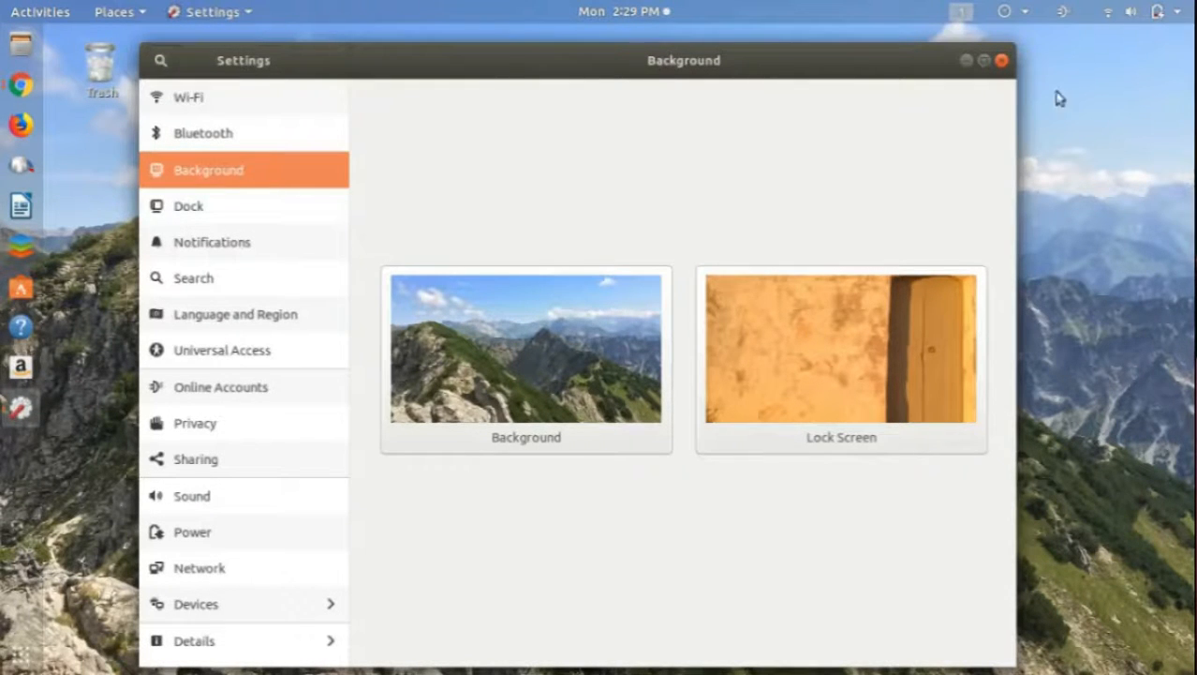
pyautogui.click(1002, 62)
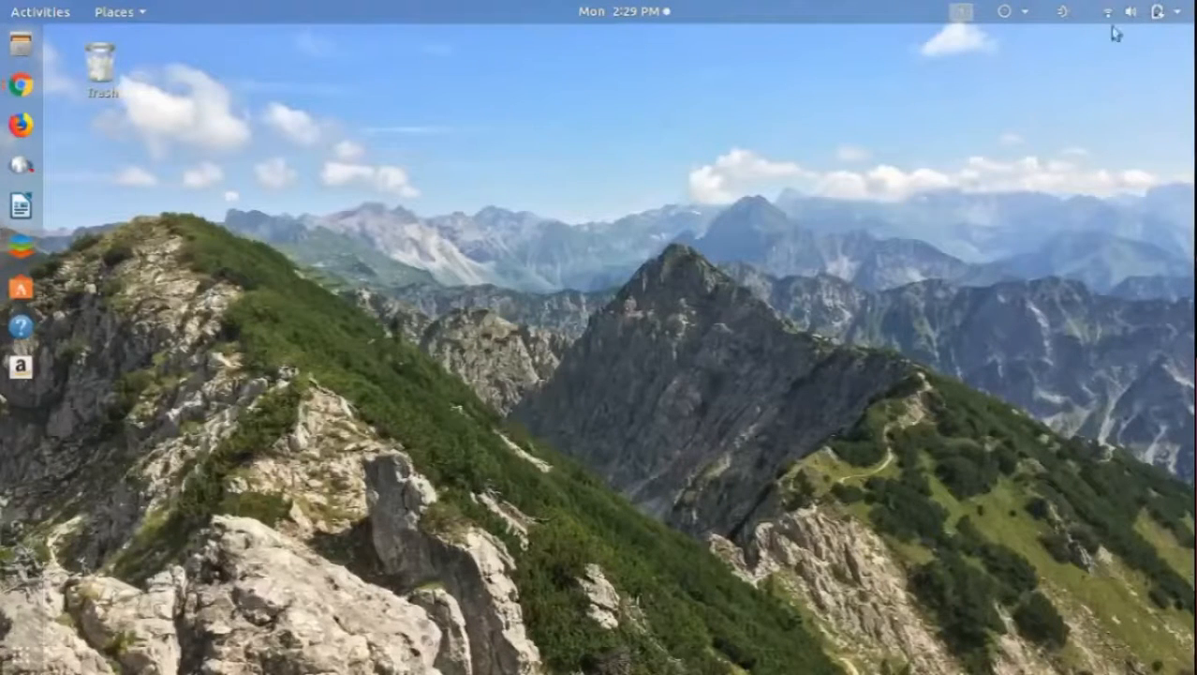
# Step: Open the system settings and review the Wi-Fi, Bluetooth, Background and Dock pages
pyautogui.click(1154, 13)
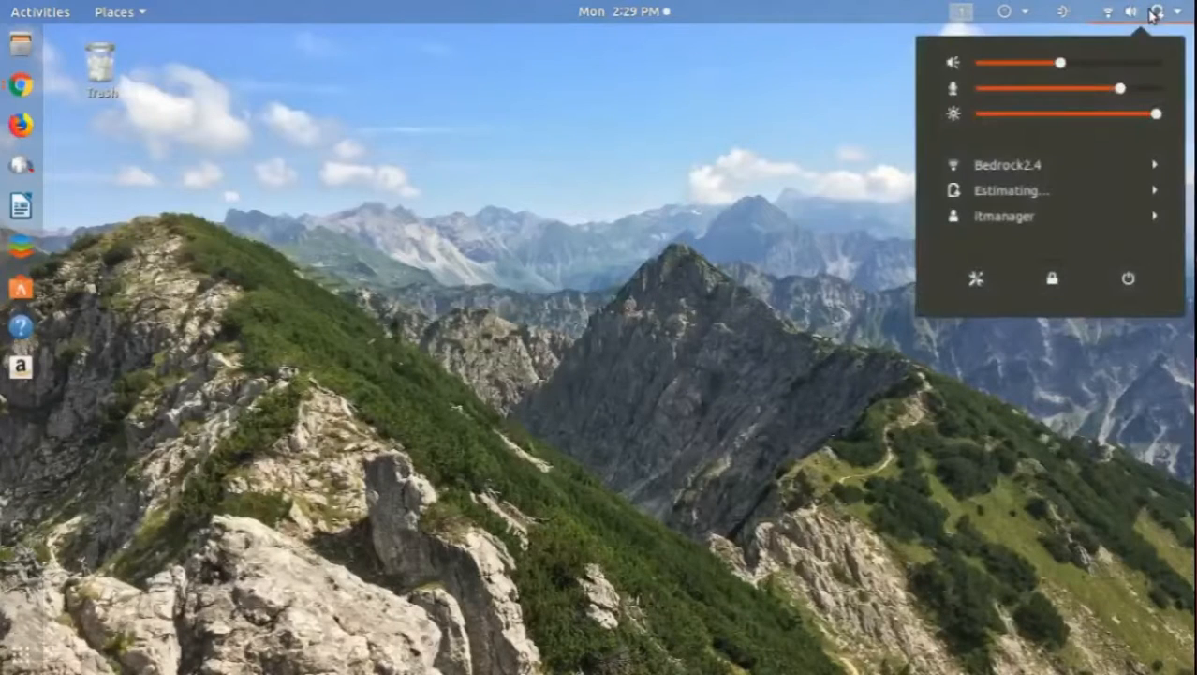
pyautogui.click(977, 280)
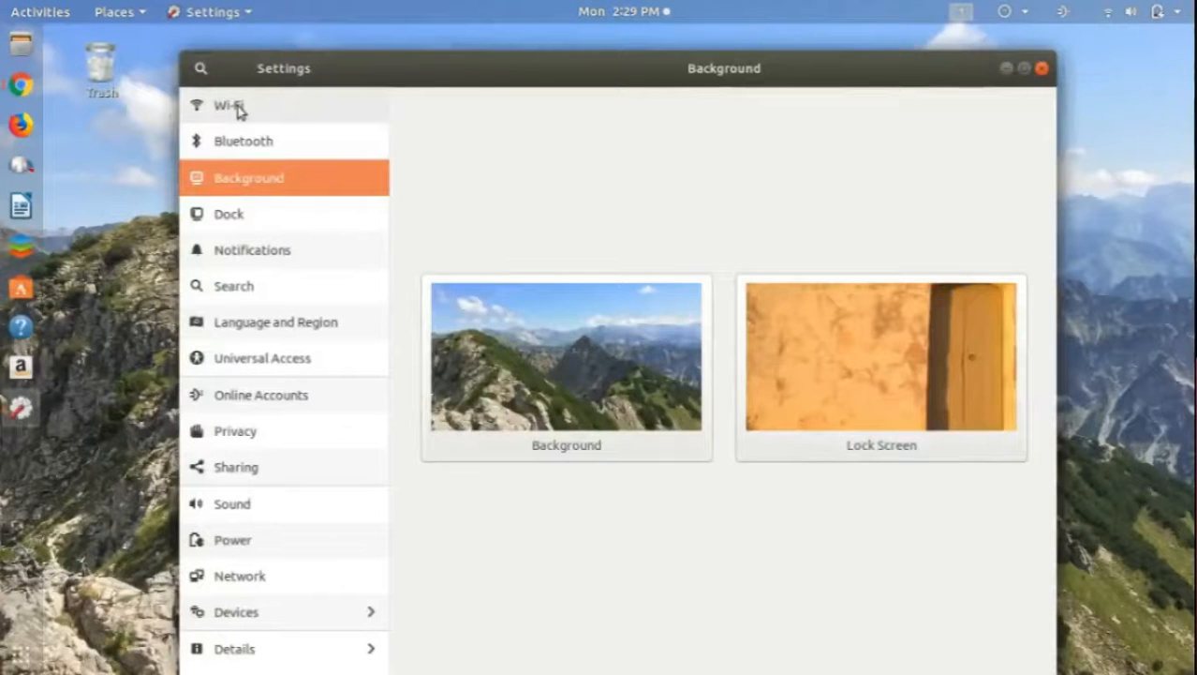
pyautogui.click(234, 106)
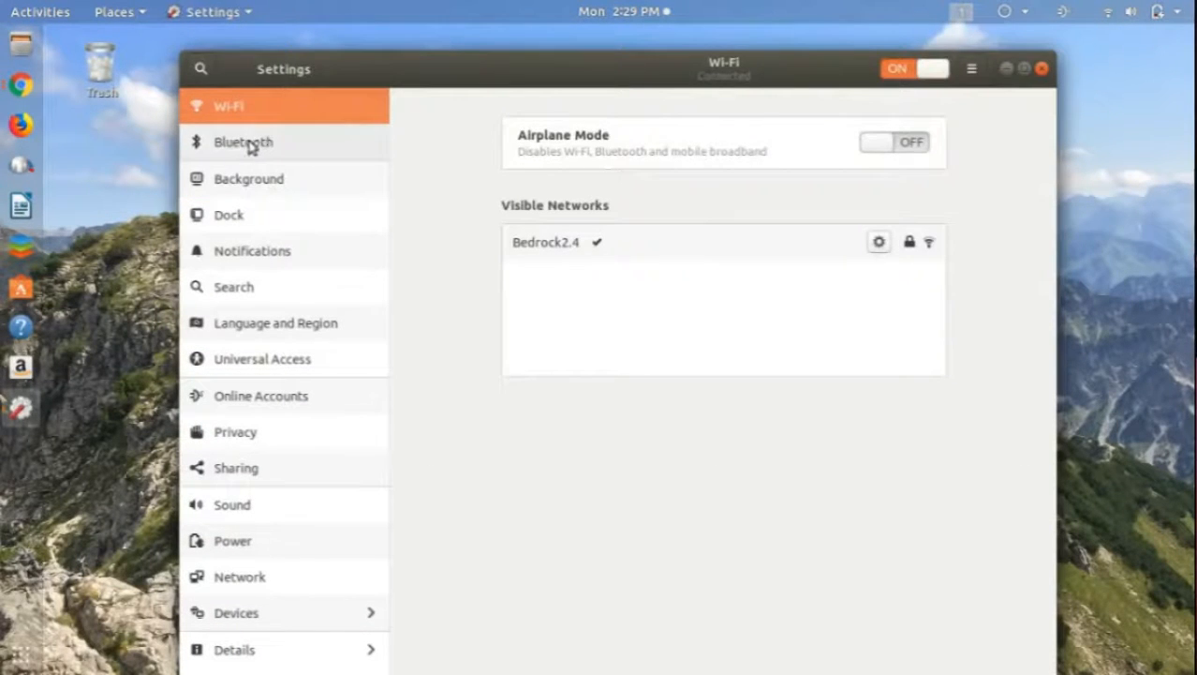
pyautogui.click(250, 146)
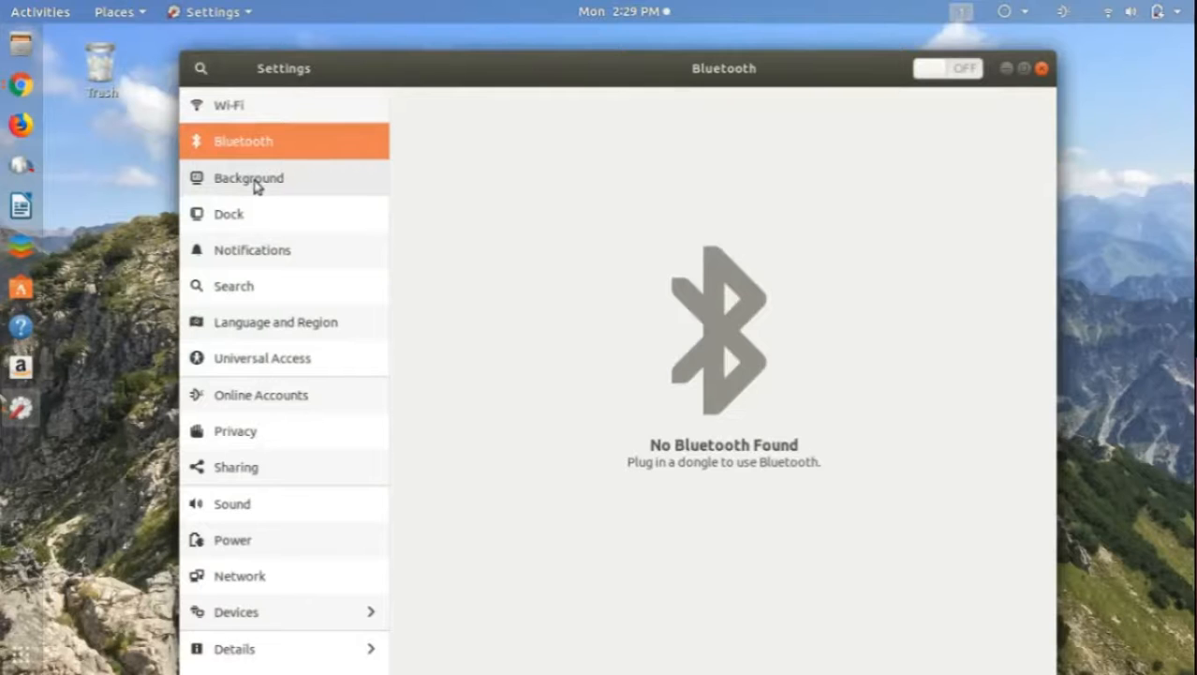
pyautogui.click(256, 187)
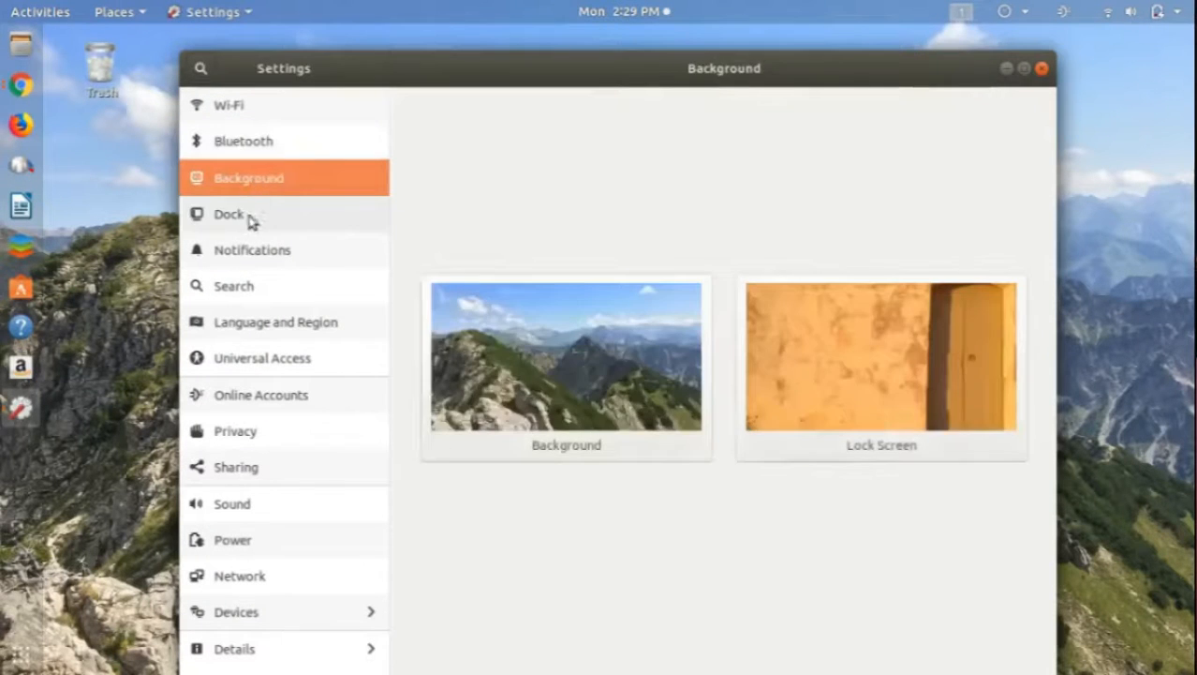
pyautogui.click(231, 218)
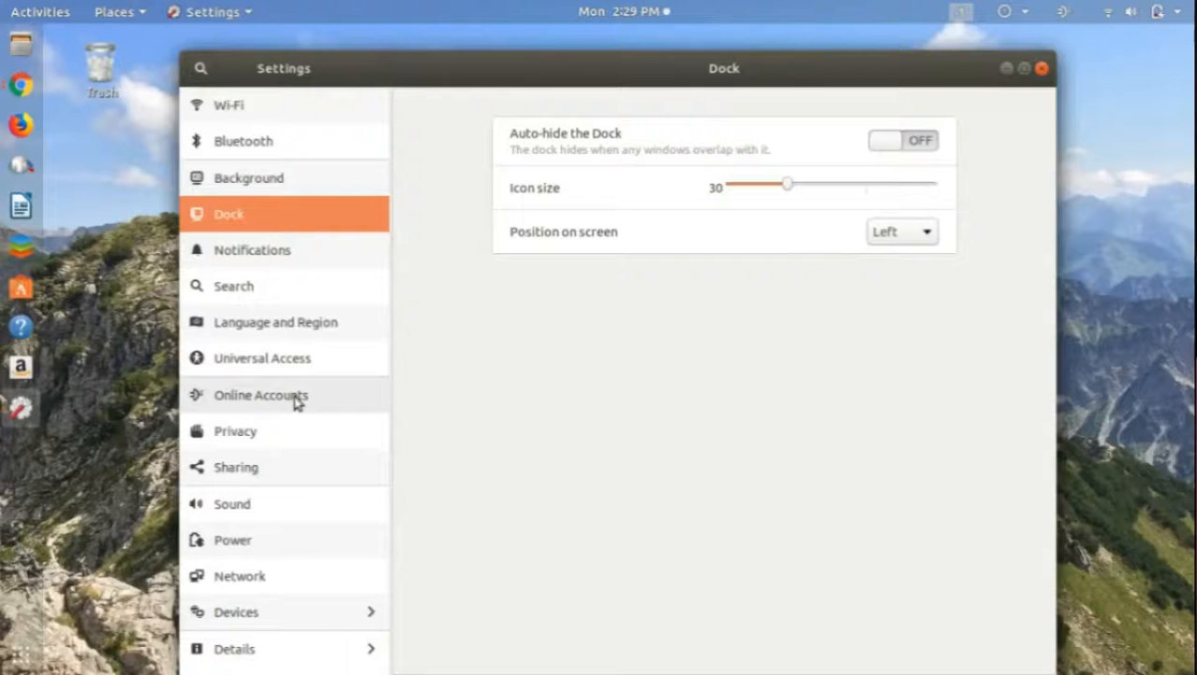
# Step: Review the Sharing, Sound, Power and Network pages of the system settings
pyautogui.click(237, 468)
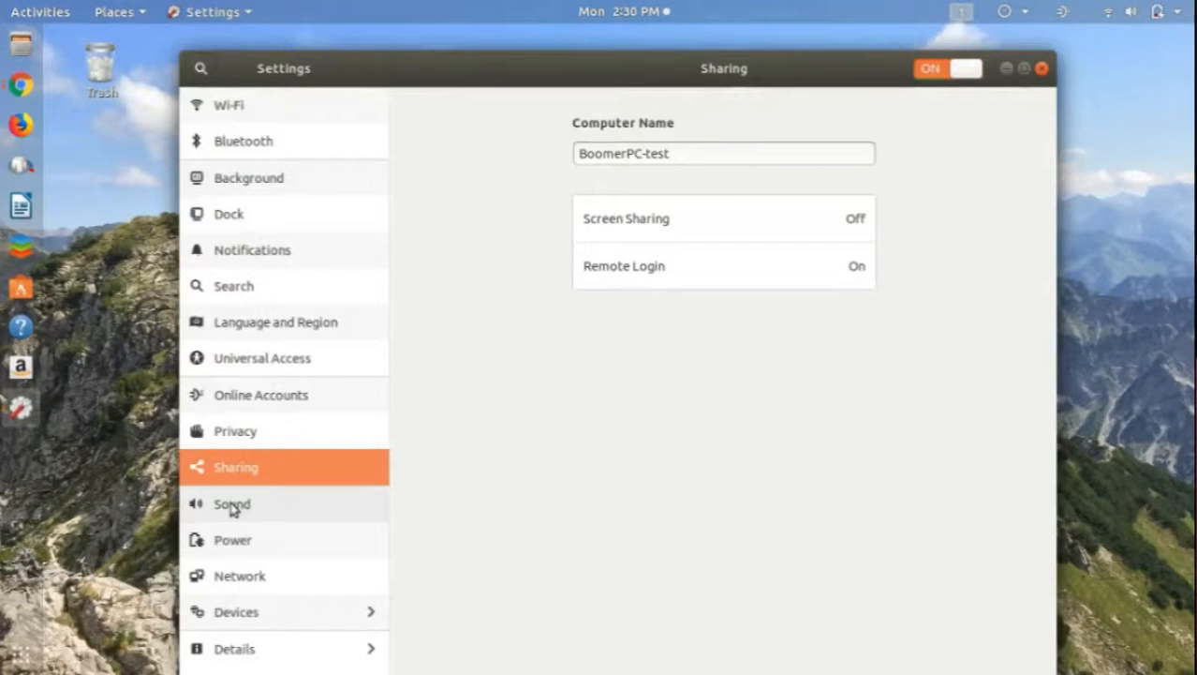
pyautogui.click(262, 515)
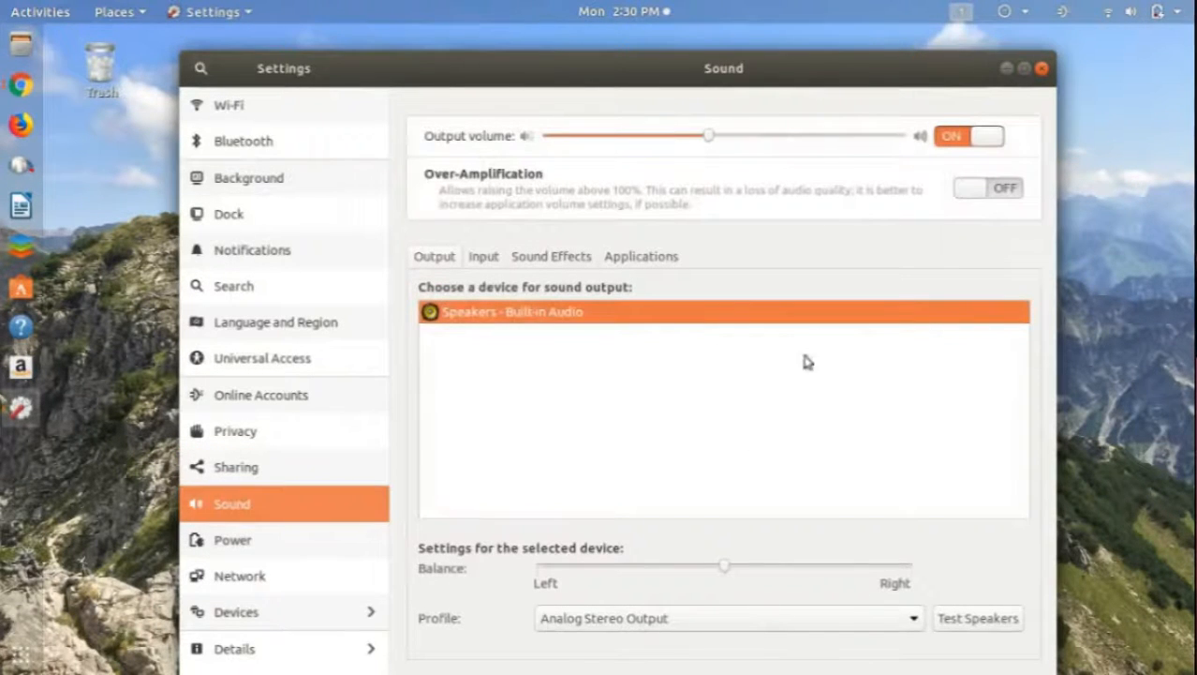
pyautogui.click(233, 541)
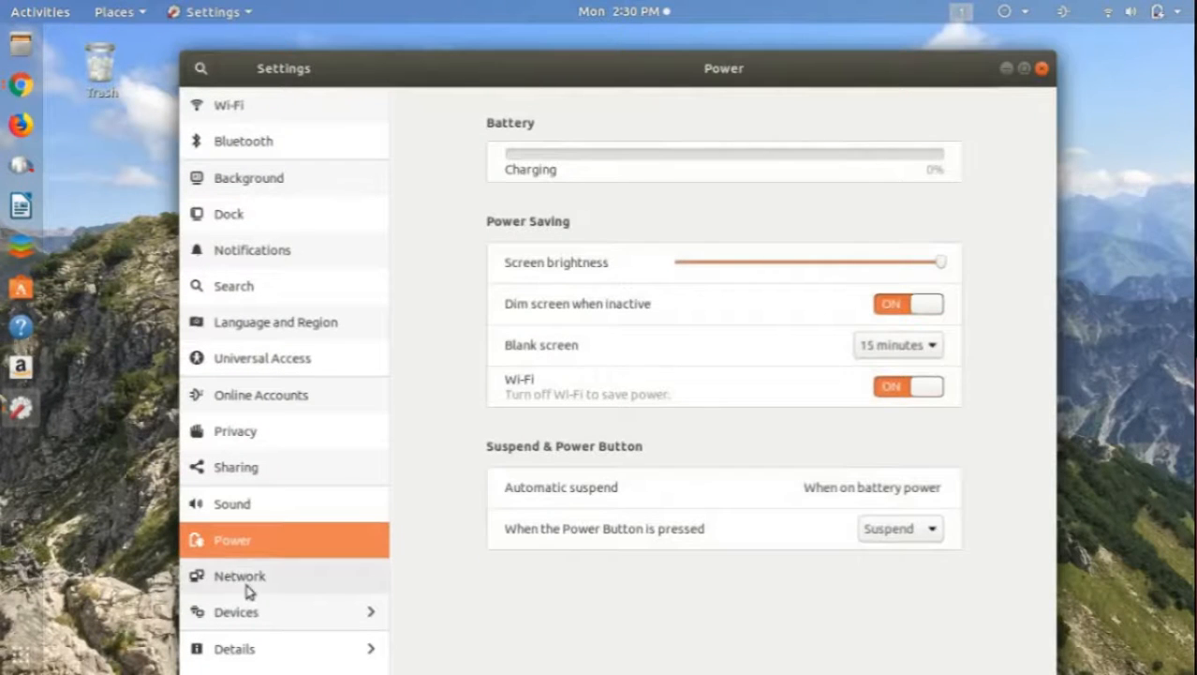
pyautogui.click(248, 585)
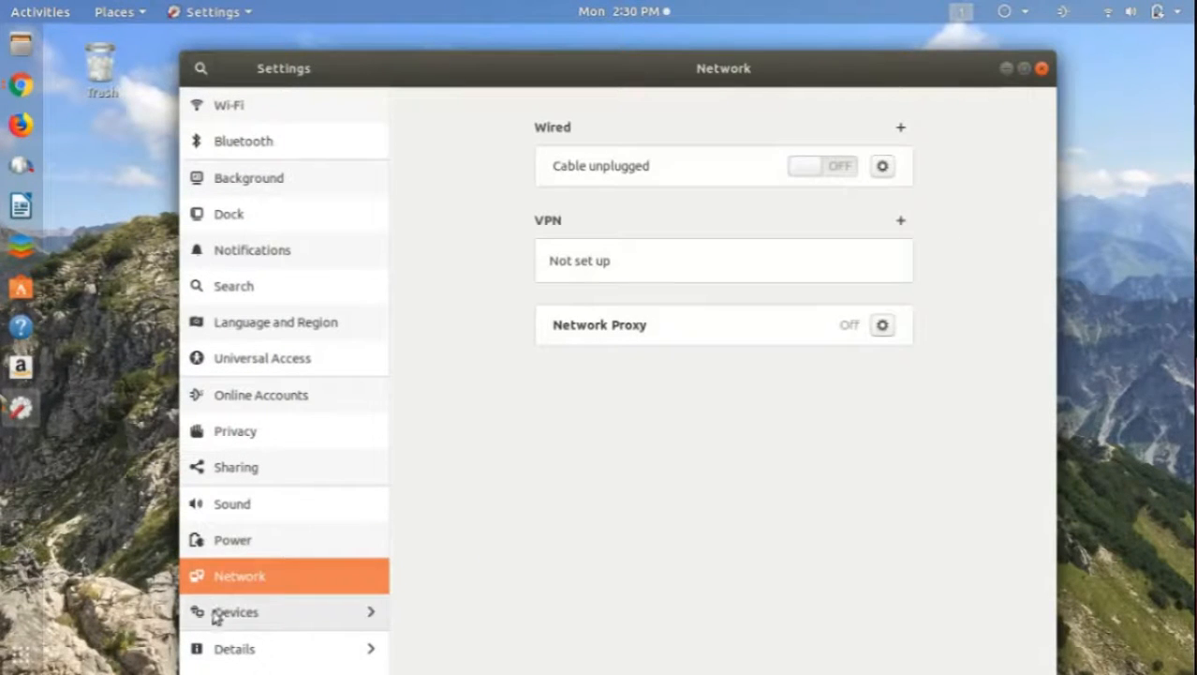
# Step: Review the Screen Display and Printers pages of the Devices settings, and return to the main settings list
pyautogui.click(238, 614)
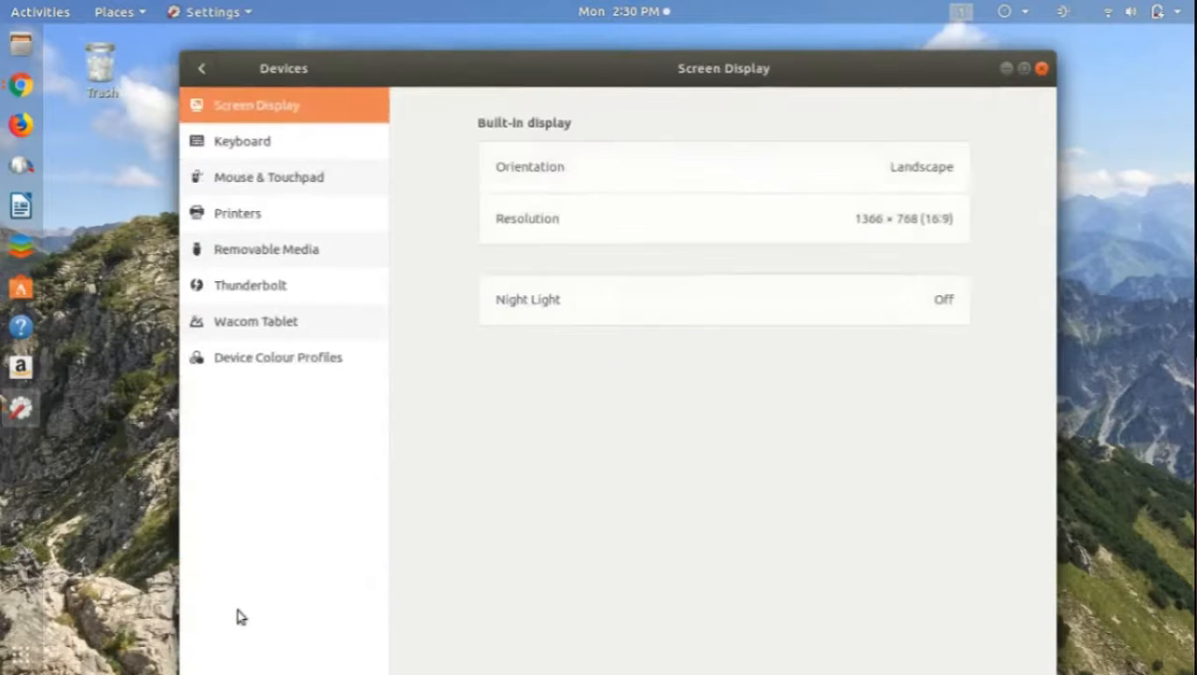
pyautogui.click(250, 215)
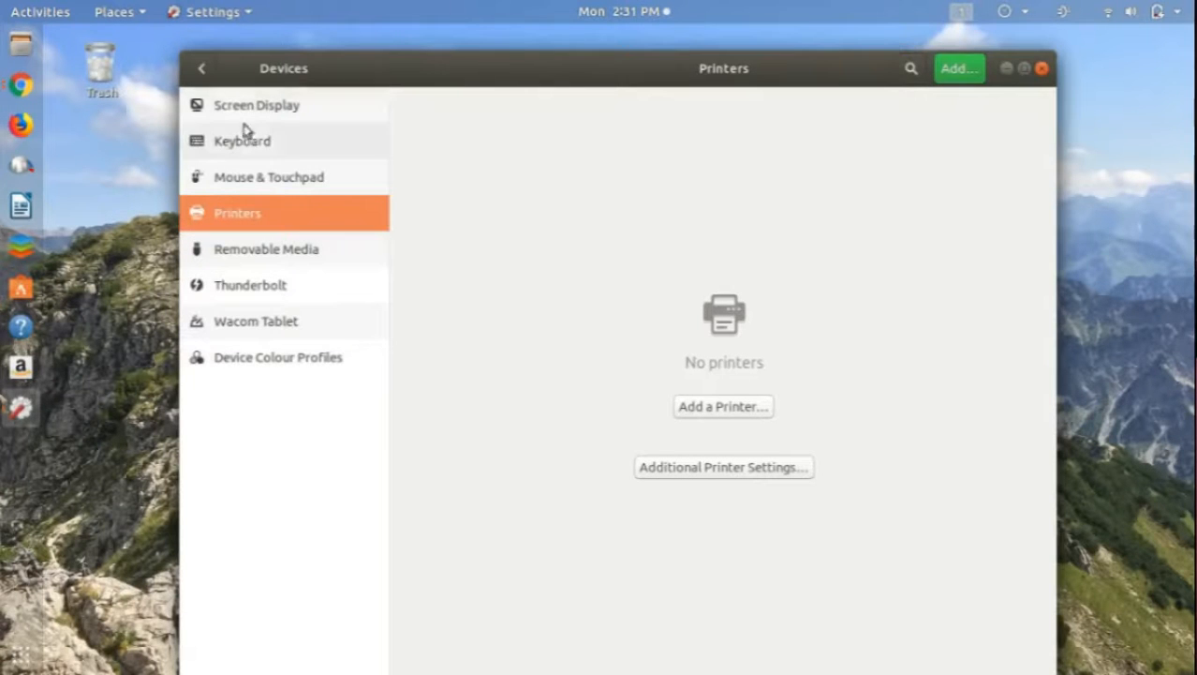
pyautogui.click(204, 70)
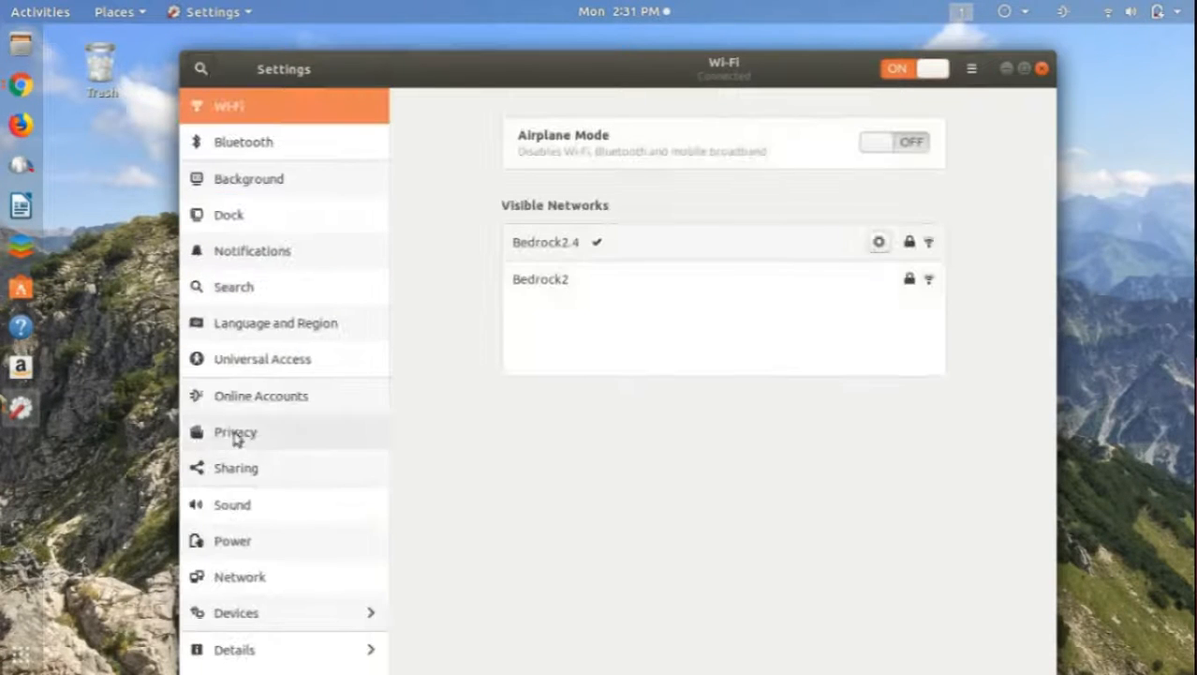
# Step: View the system's About page in the Details settings, and close Settings
pyautogui.click(236, 650)
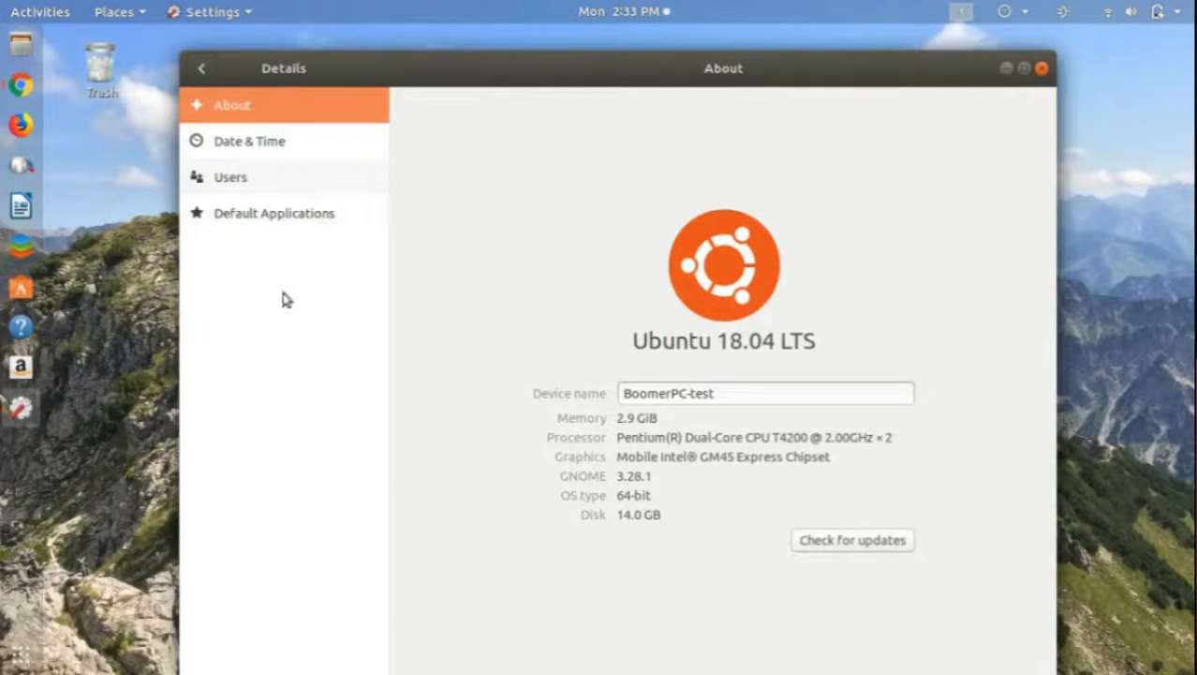
pyautogui.click(1043, 69)
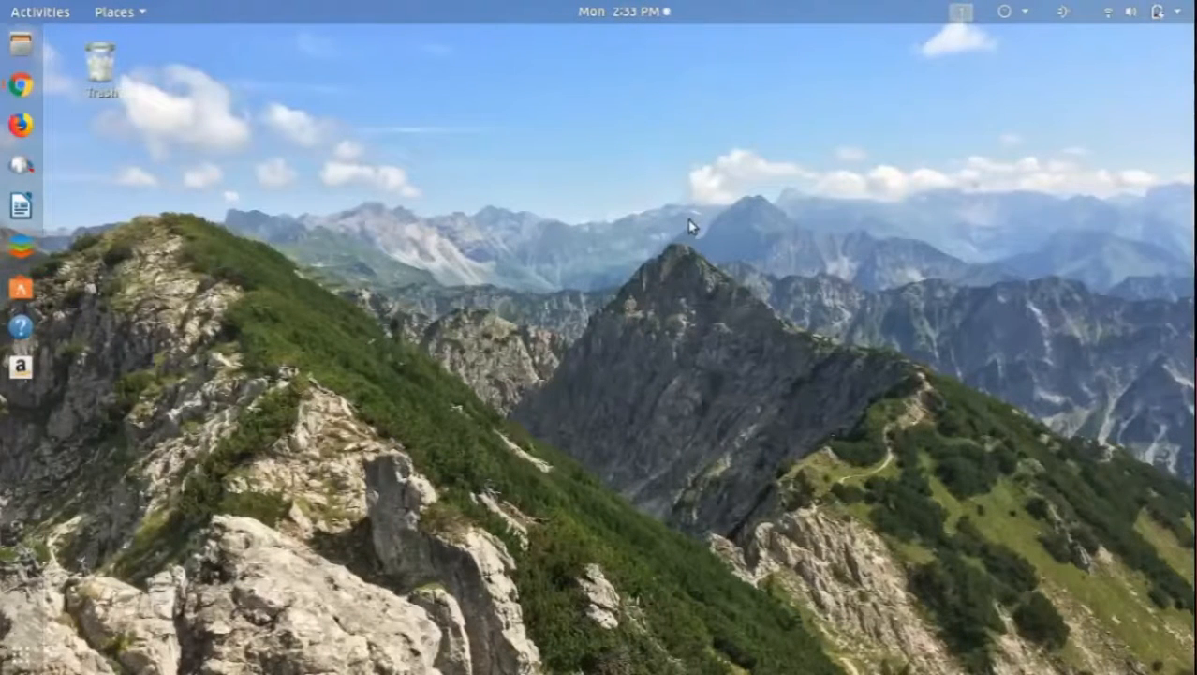
# Step: Open the overview of all installed applications and browse through its three pages
pyautogui.click(20, 654)
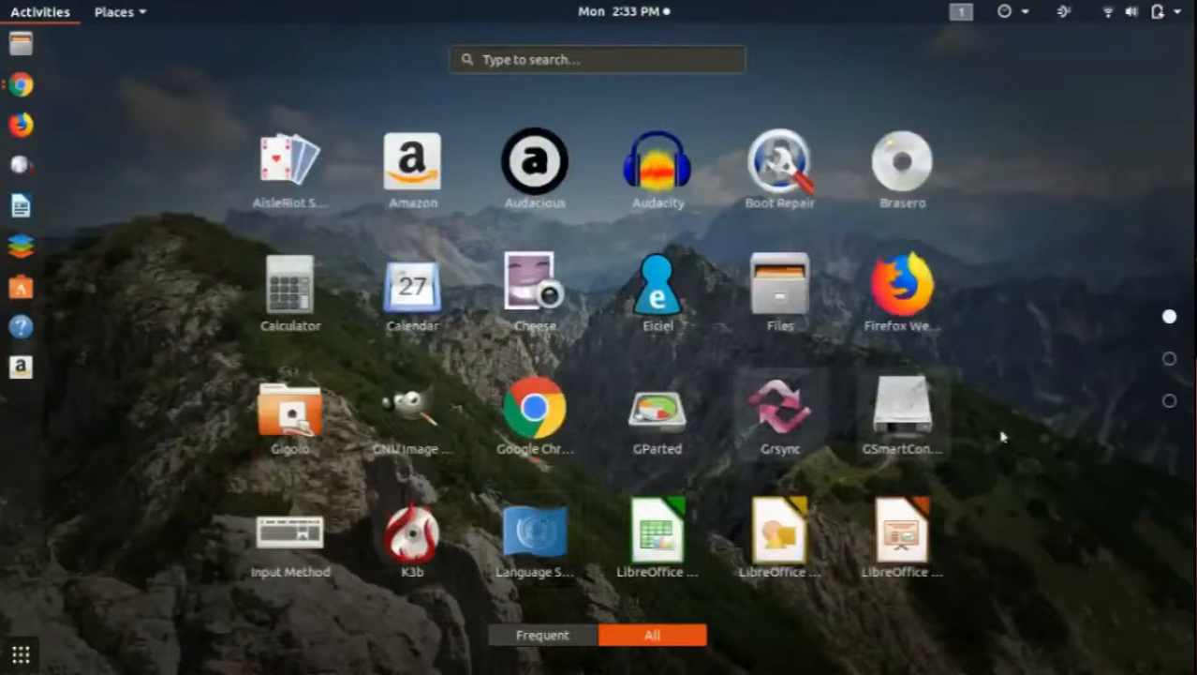
pyautogui.click(1171, 359)
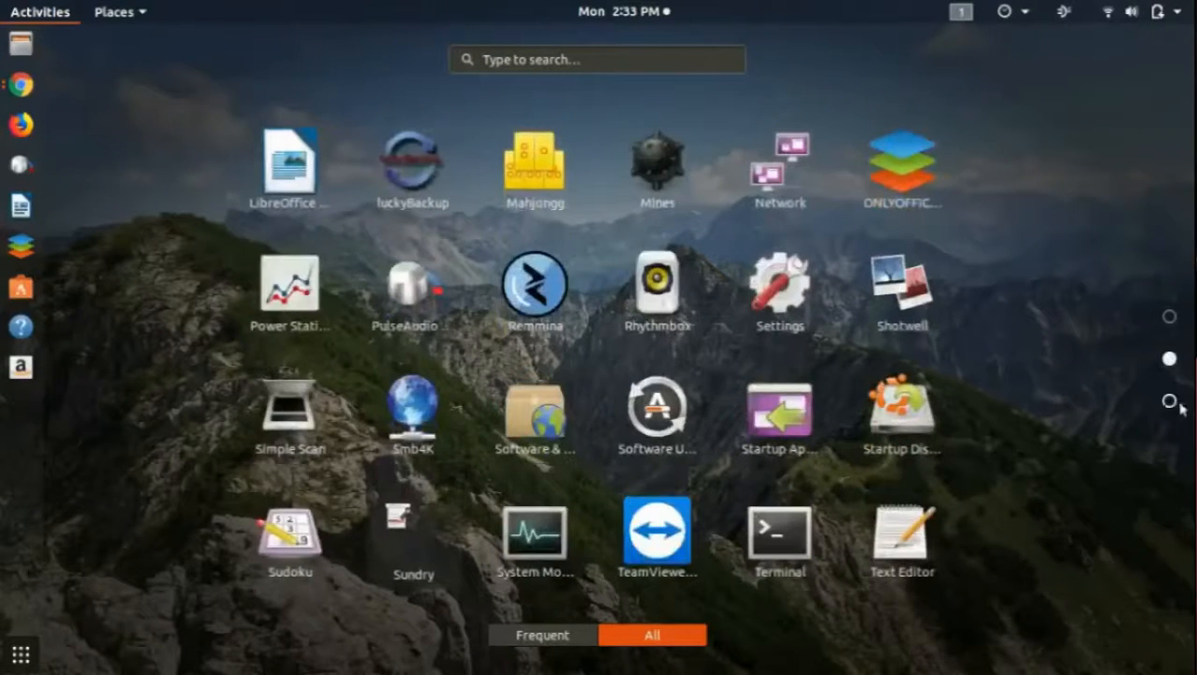
pyautogui.click(1169, 403)
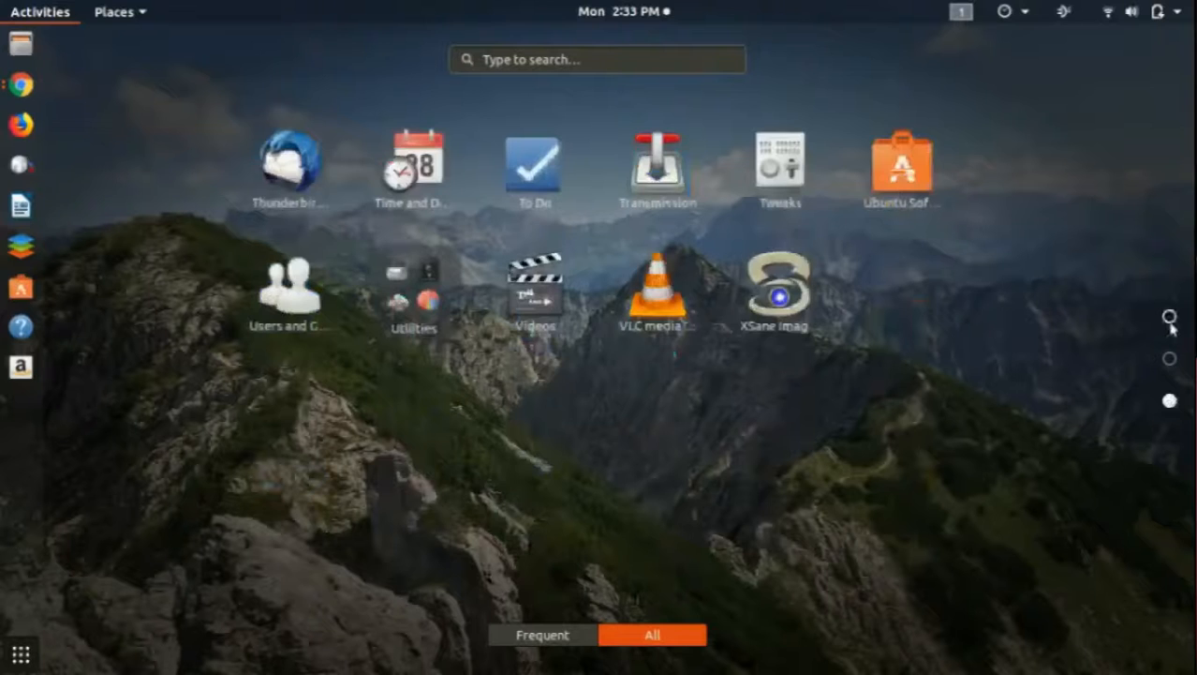
pyautogui.click(1169, 317)
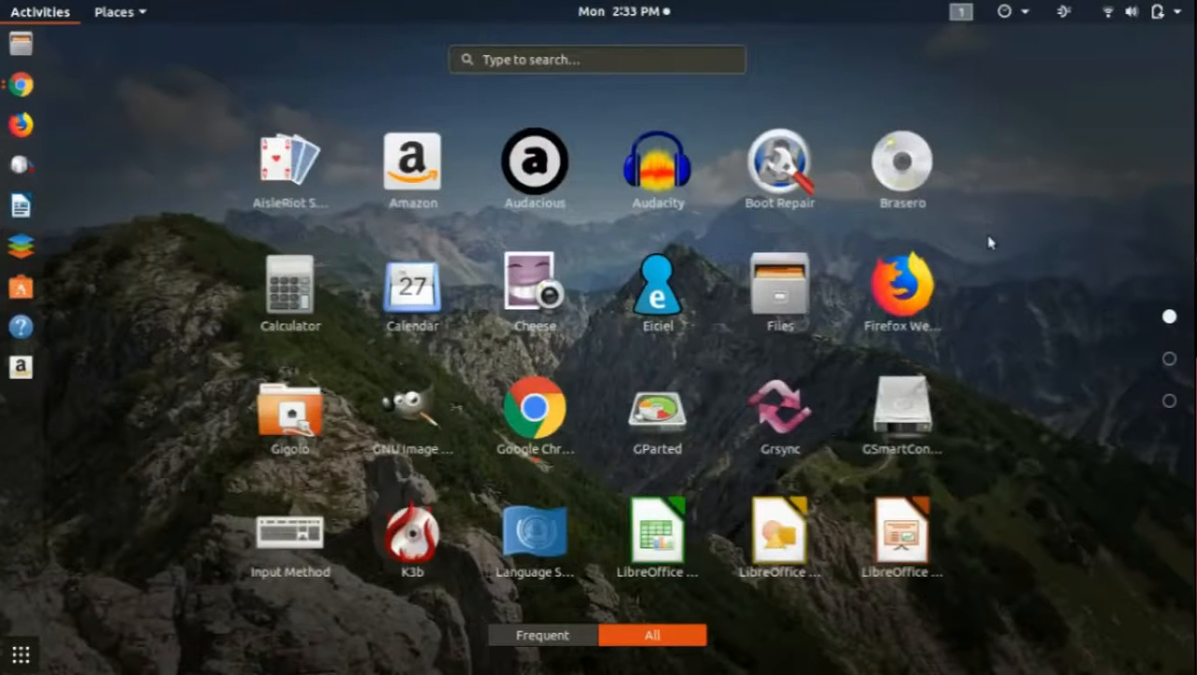
pyautogui.scroll(-2, 981, 241)
pyautogui.scroll(2, 979, 239)
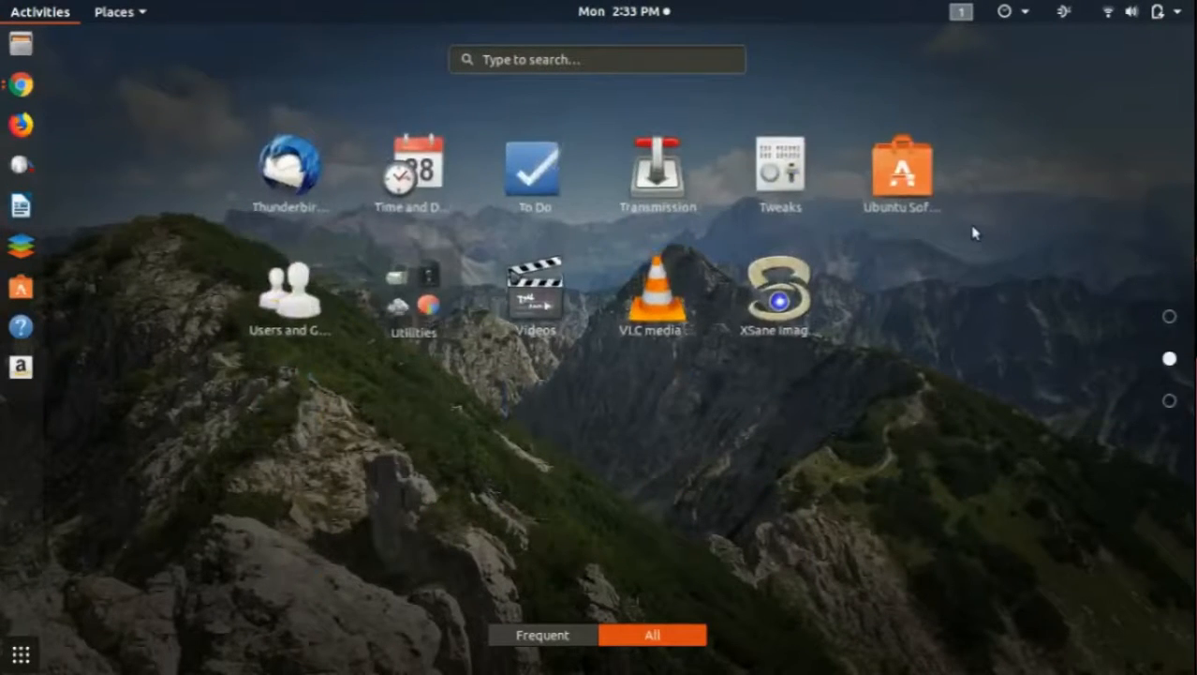